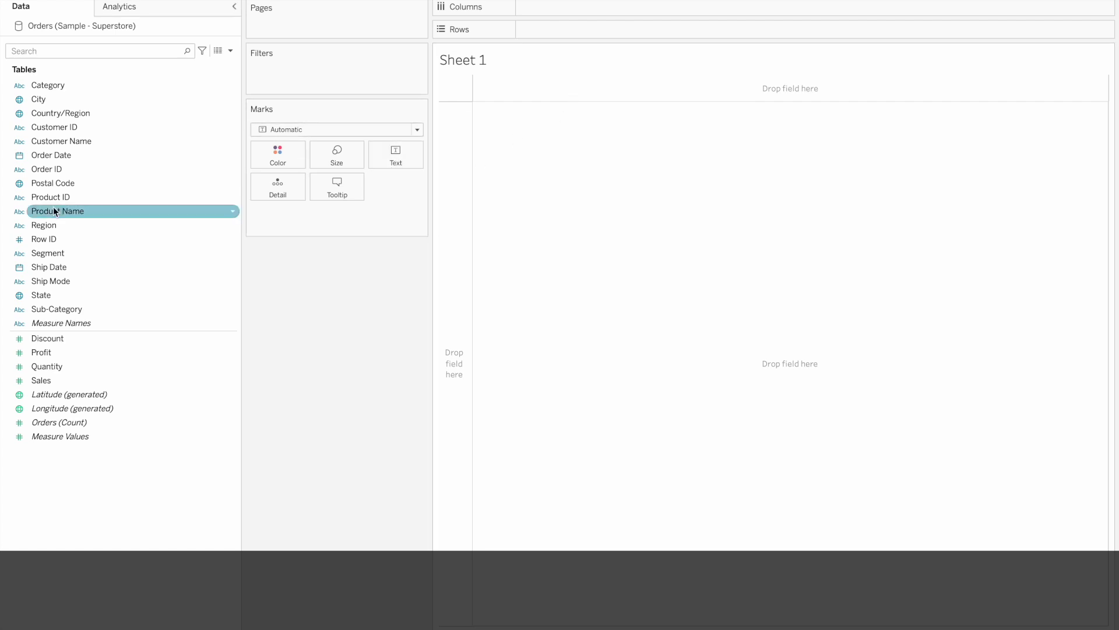
pyautogui.moveTo(45, 129); pyautogui.dragTo(525, 30)
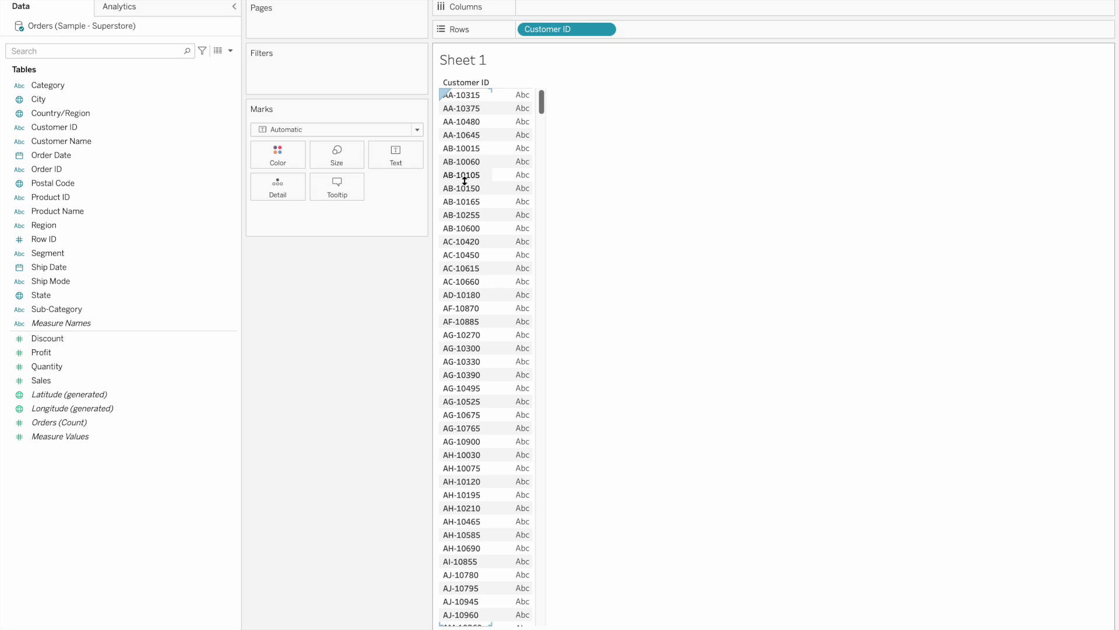
pyautogui.moveTo(611, 28); pyautogui.dragTo(374, 309)
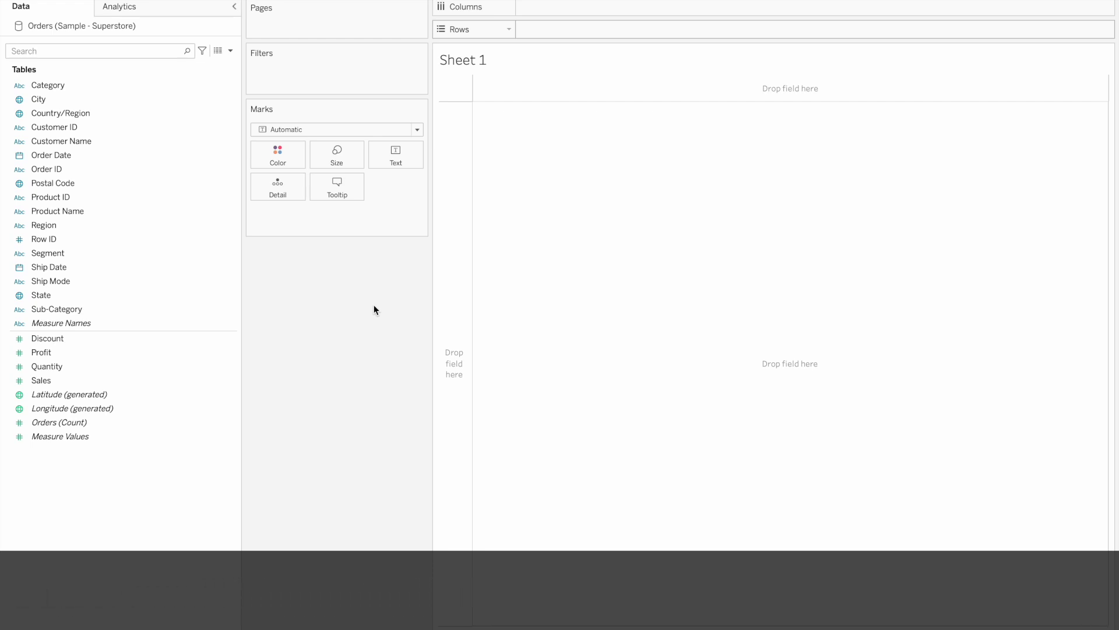
pyautogui.moveTo(429, 189); pyautogui.dragTo(405, 190)
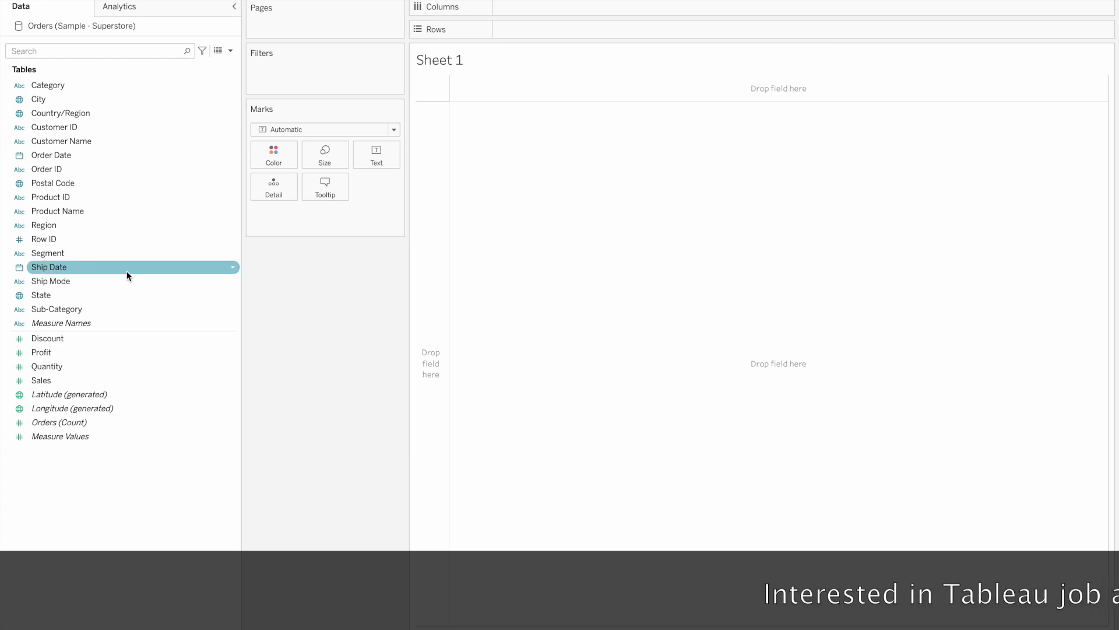
# Put Sub-Category and the sum of Sales on the rows of Sheet 1.
pyautogui.moveTo(75, 309); pyautogui.dragTo(568, 28)
pyautogui.click(80, 379)
pyautogui.moveTo(81, 379); pyautogui.dragTo(647, 29)
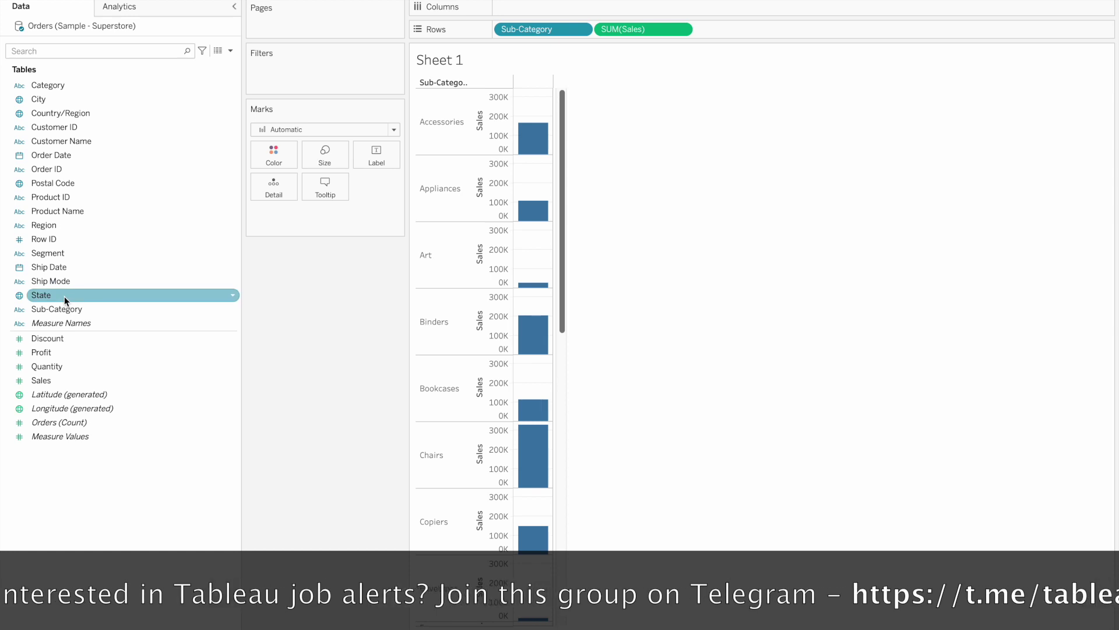
# Add Order Date to the columns as a continuous month so each sub-category plots monthly sales.
pyautogui.moveTo(53, 155); pyautogui.dragTo(531, 12)
pyautogui.rightClick(532, 12)
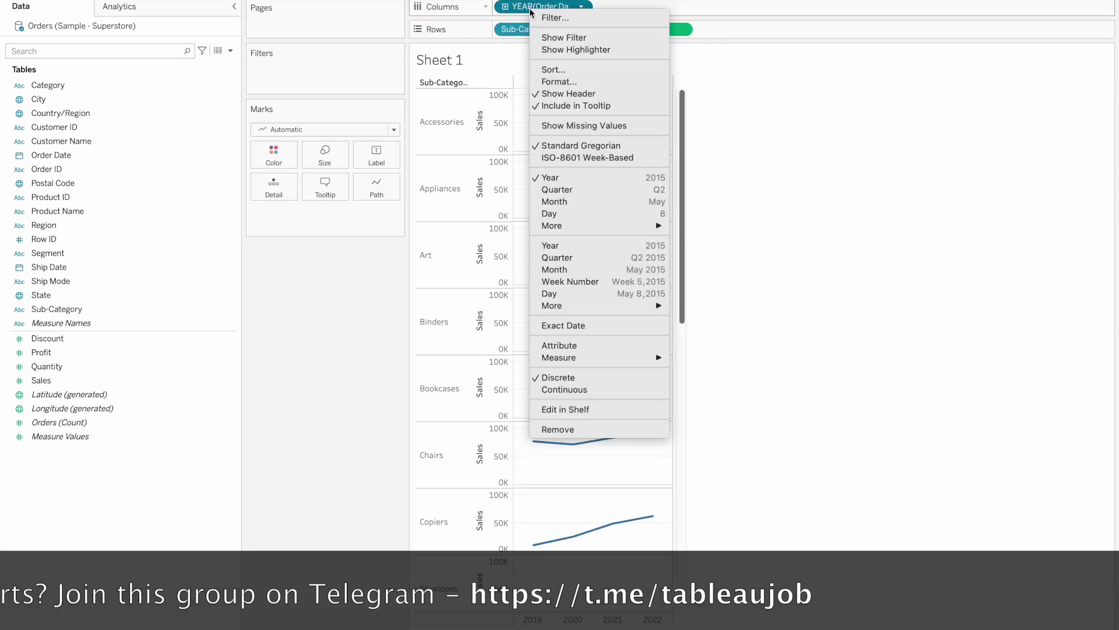
pyautogui.click(574, 269)
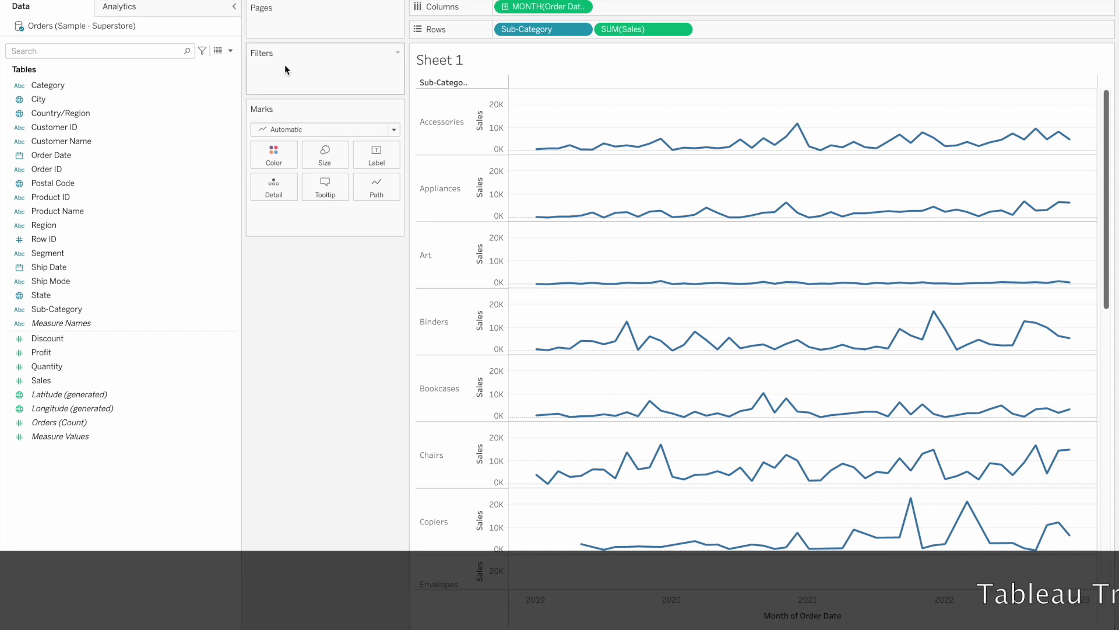
pyautogui.click(231, 51)
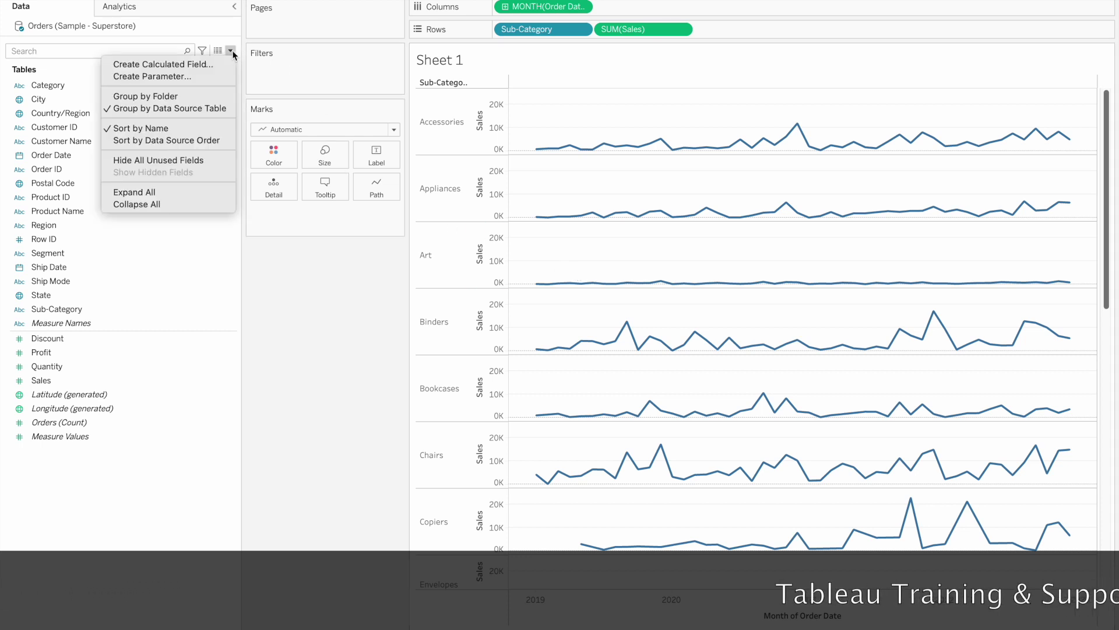
pyautogui.click(192, 63)
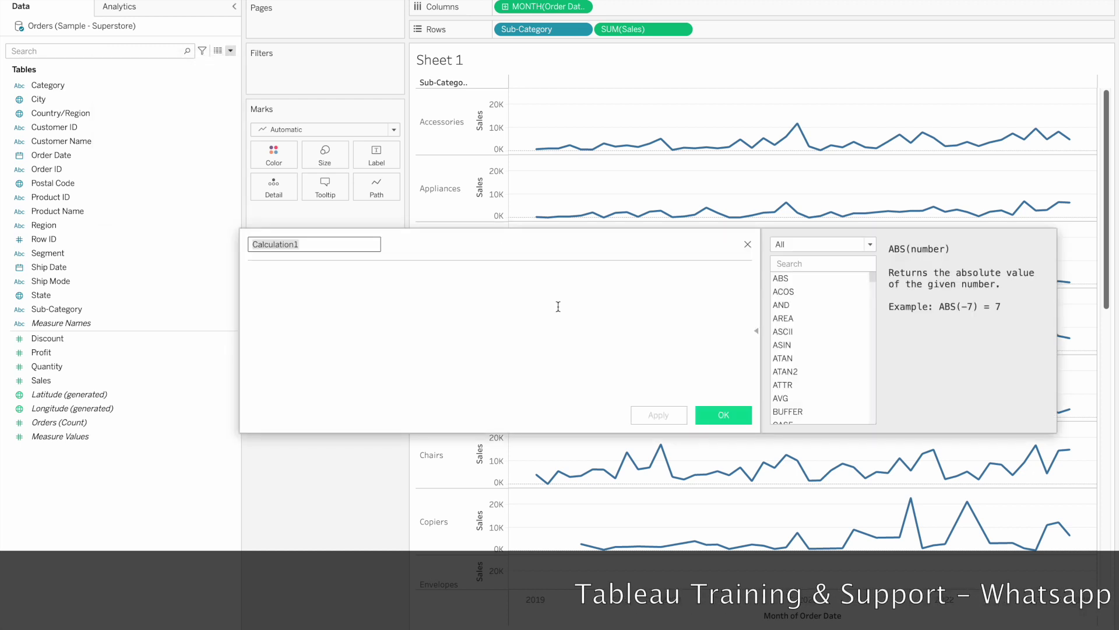
pyautogui.click(747, 244)
# Start a new parameter named Choose Category with the String data type.
pyautogui.click(231, 51)
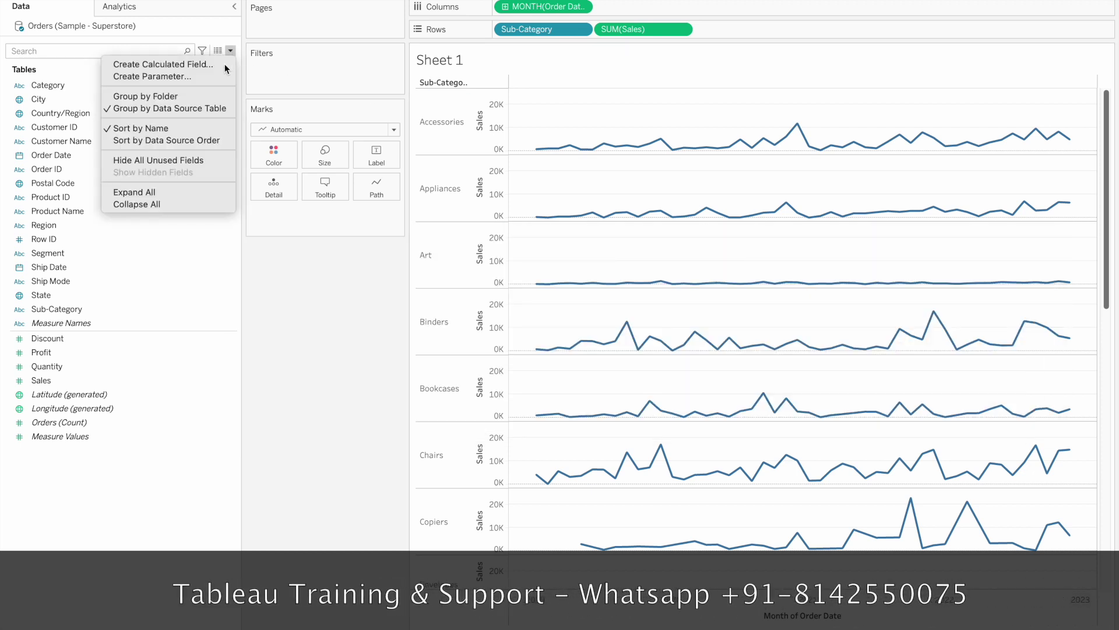
pyautogui.click(201, 76)
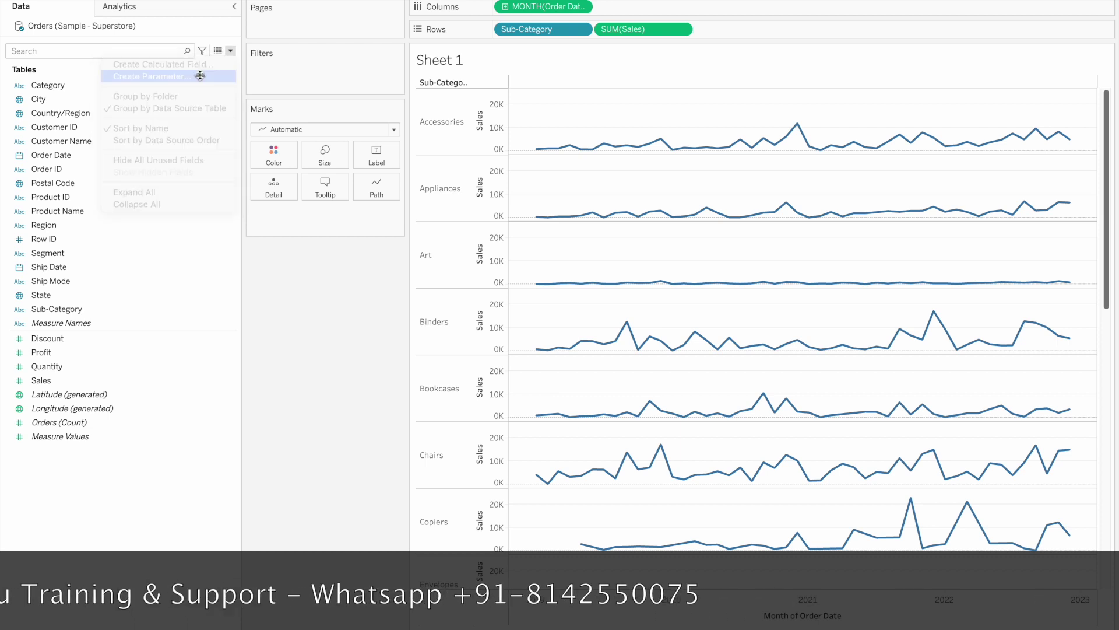
pyautogui.write('Choose C')
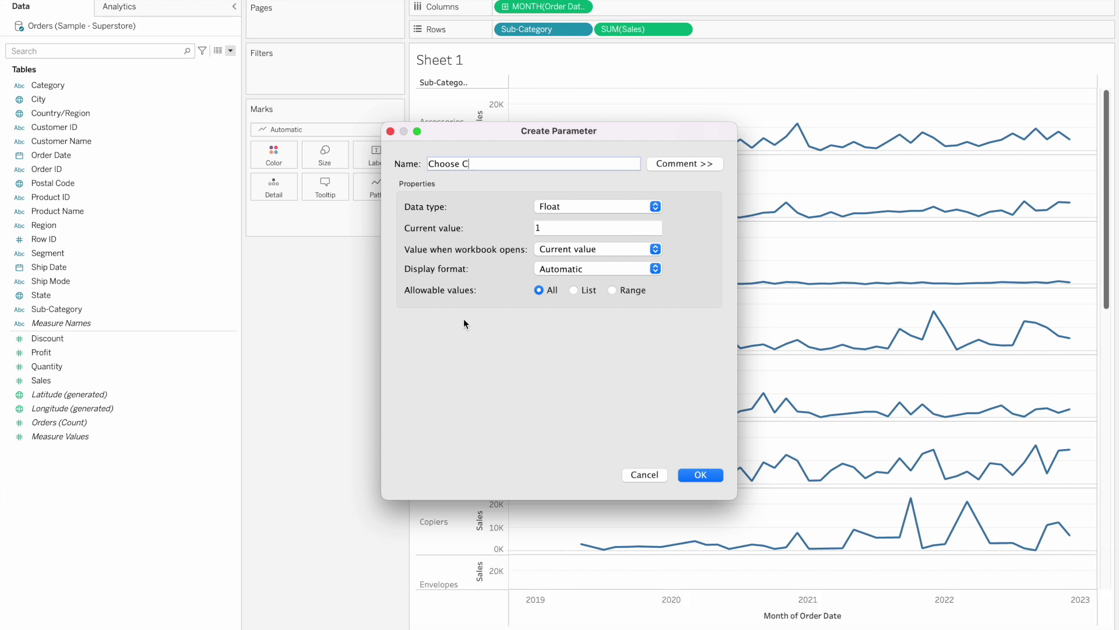
pyautogui.write('ategory')
pyautogui.click(593, 208)
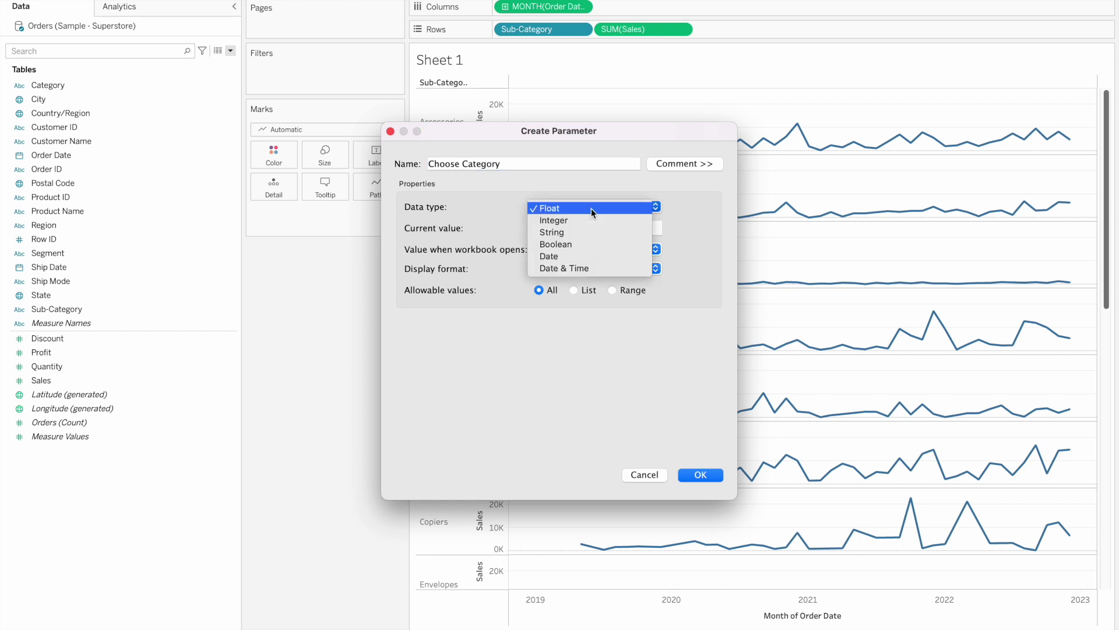
pyautogui.click(570, 229)
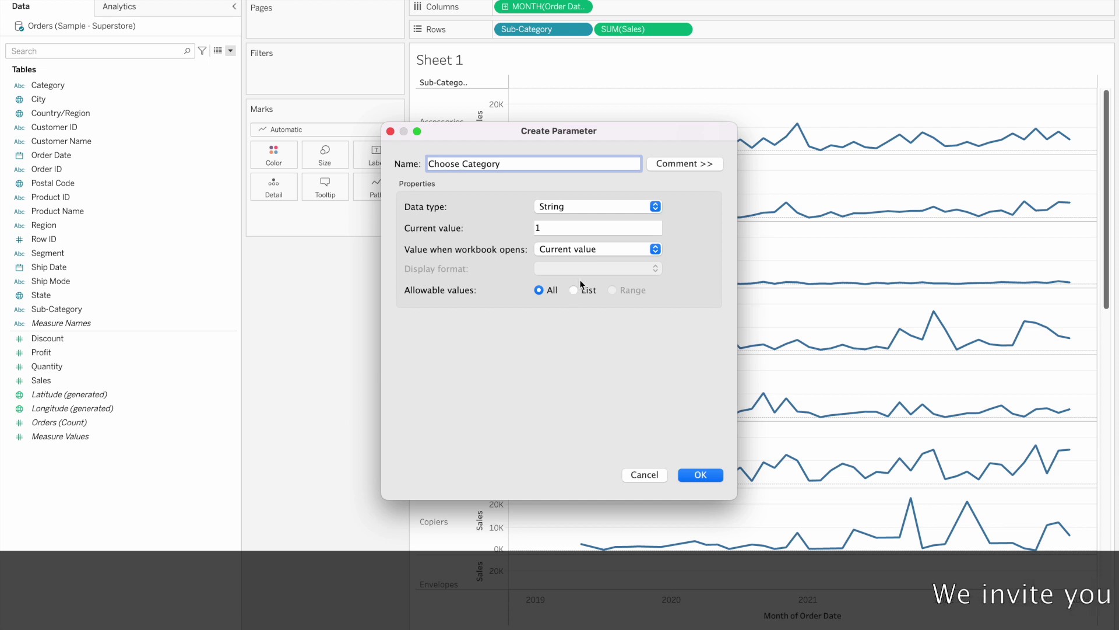
# Restrict the parameter's allowable values to a fixed list filled from the Category field and create the parameter.
pyautogui.click(554, 228)
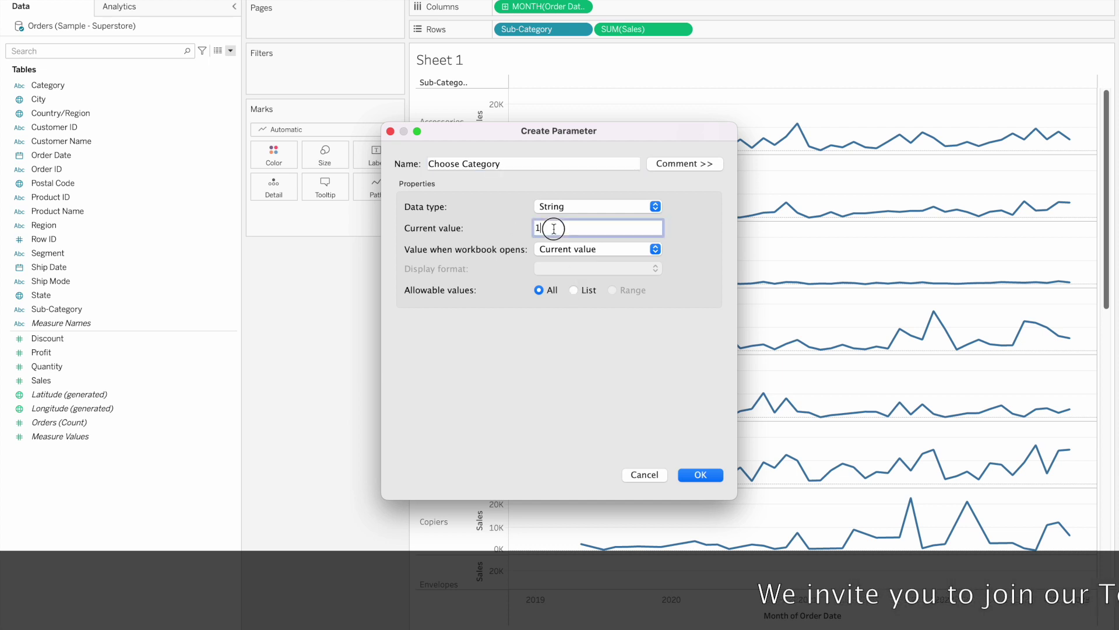
pyautogui.click(574, 290)
pyautogui.click(641, 366)
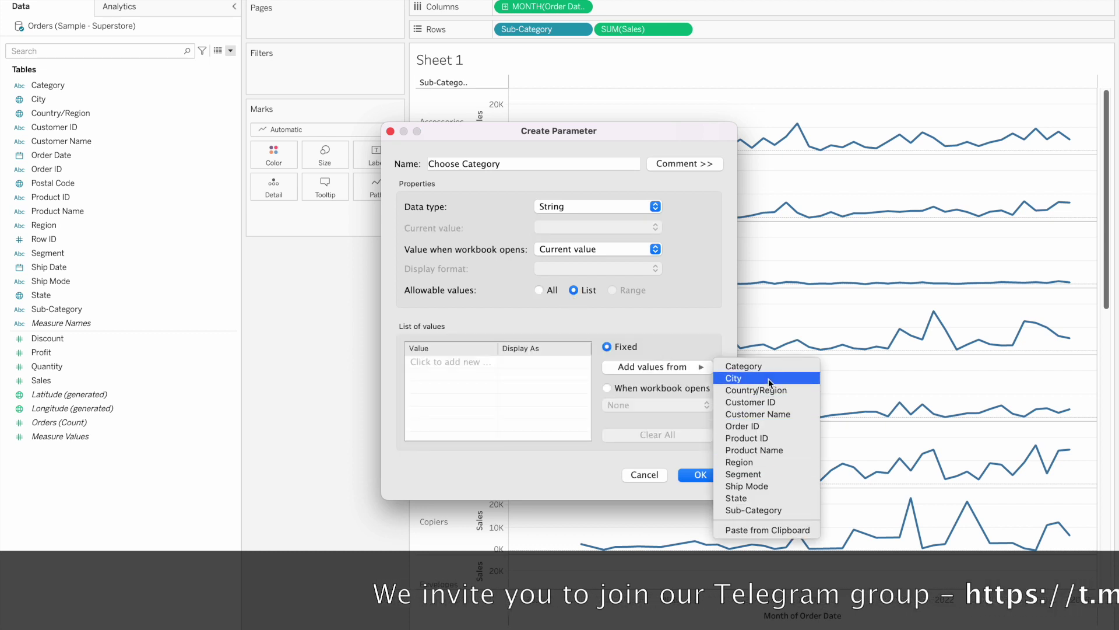
pyautogui.click(744, 366)
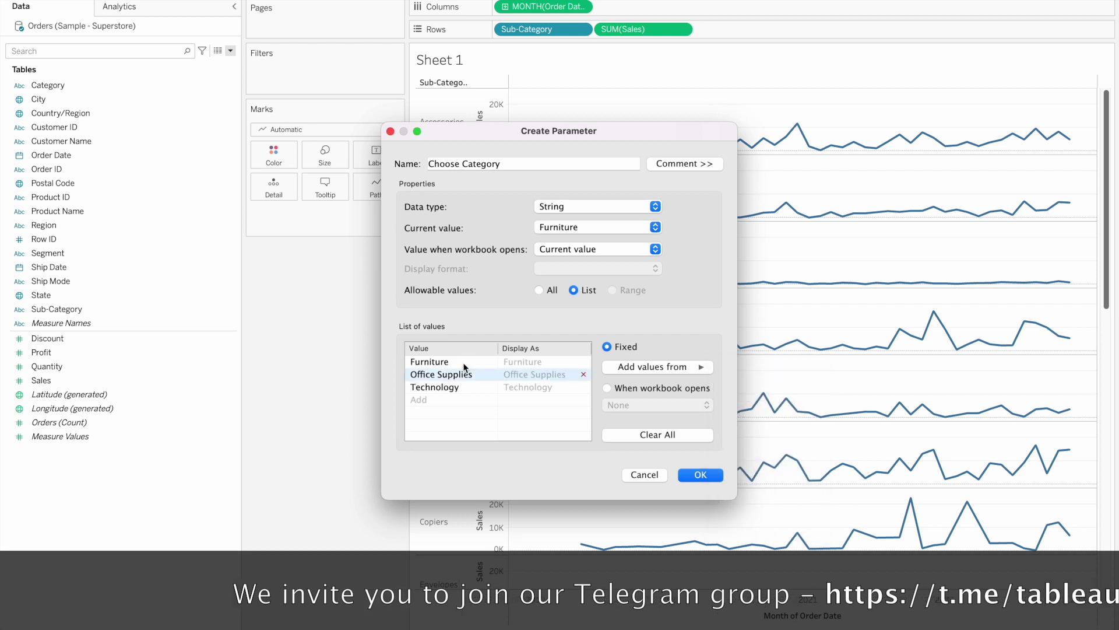
pyautogui.click(711, 473)
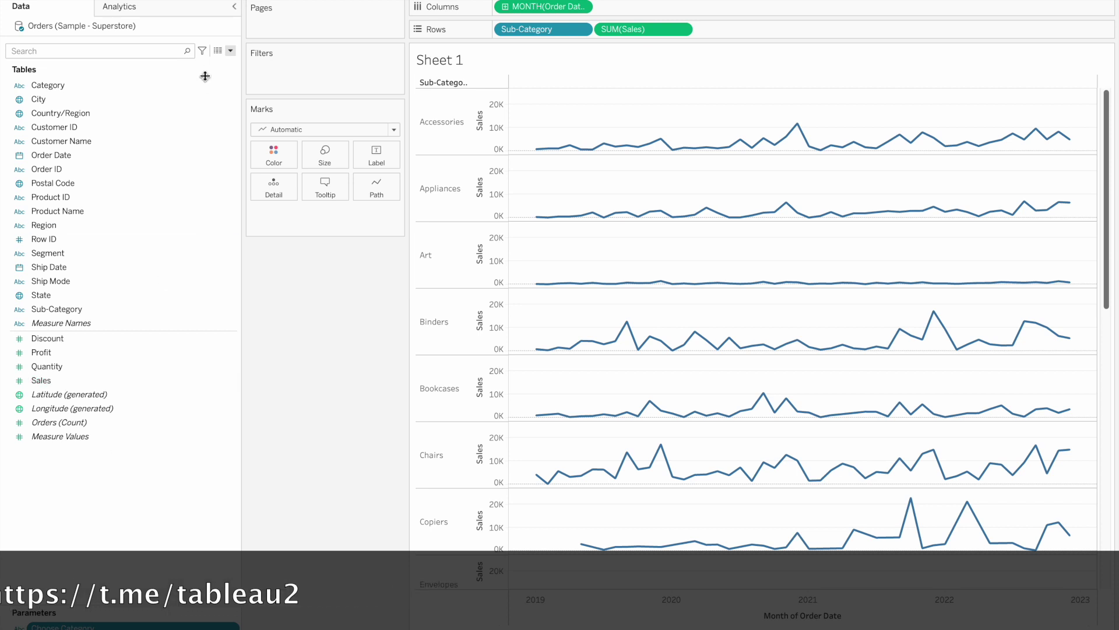
# Create a calculated field named Selected Category with the formula if [Choose Category]=[Category] then [Sub-Category] ELSE "" END.
pyautogui.click(230, 52)
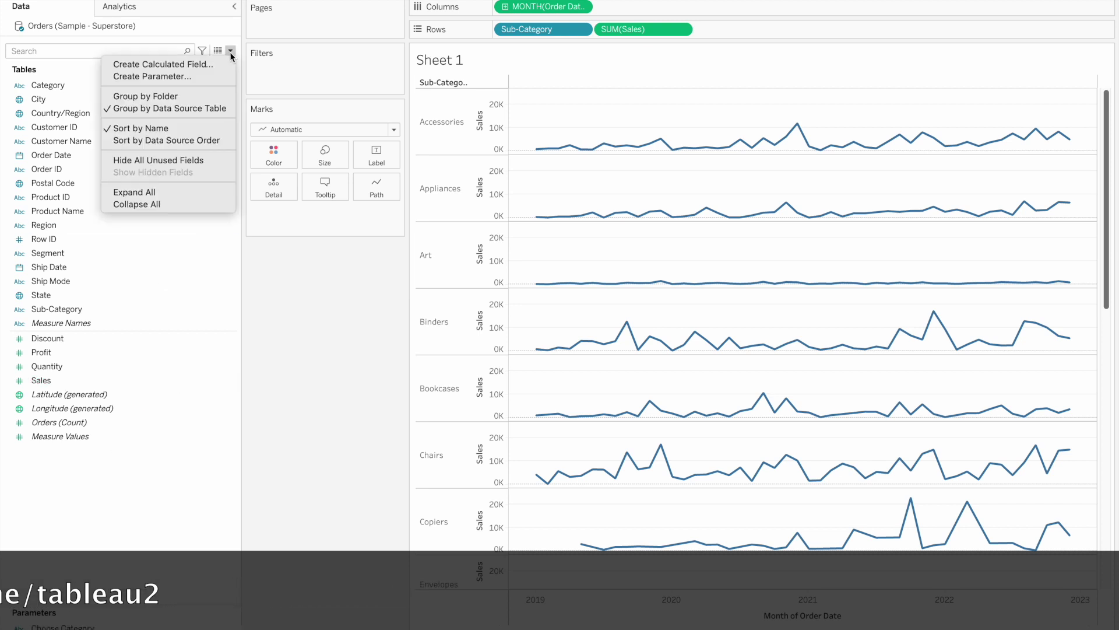
pyautogui.click(204, 64)
pyautogui.moveTo(442, 250); pyautogui.dragTo(511, 258)
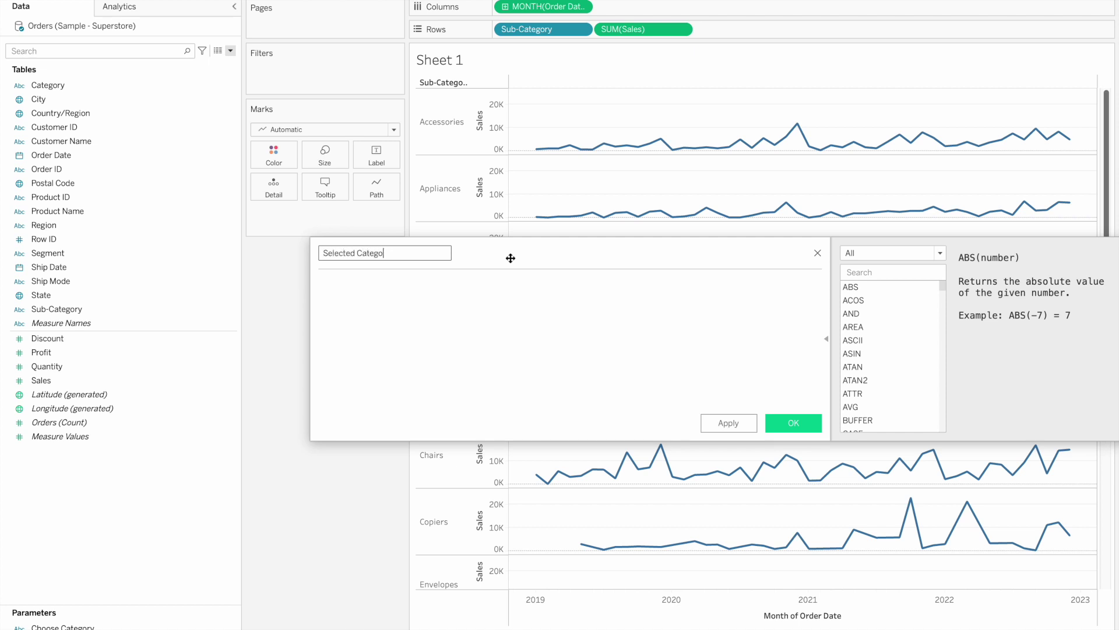
pyautogui.write('if [Choose Category]')
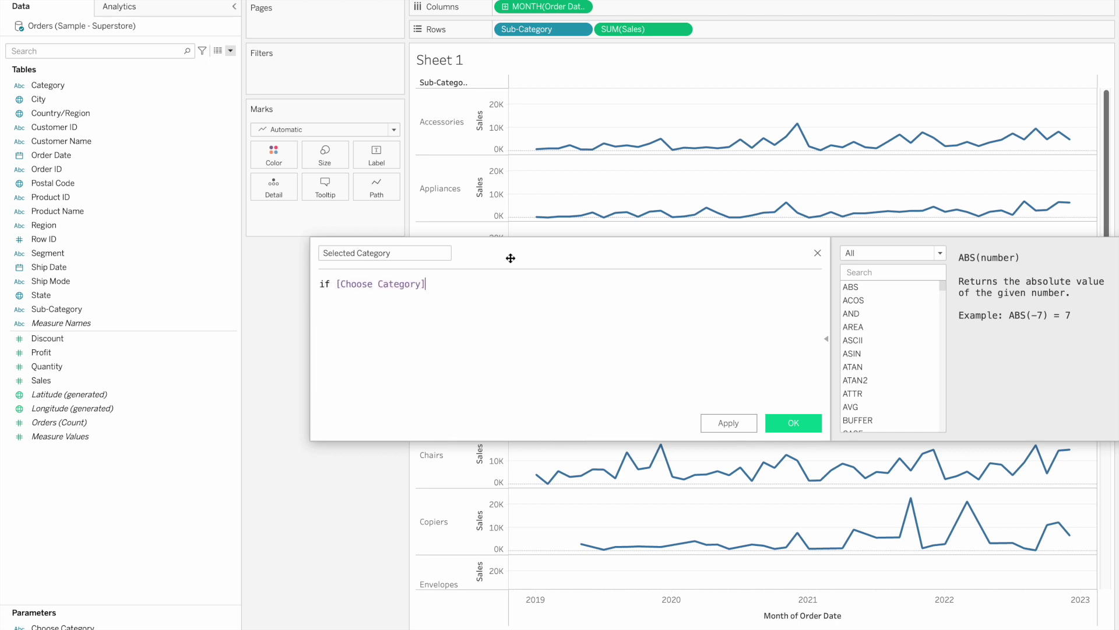
pyautogui.write('=[Category] th')
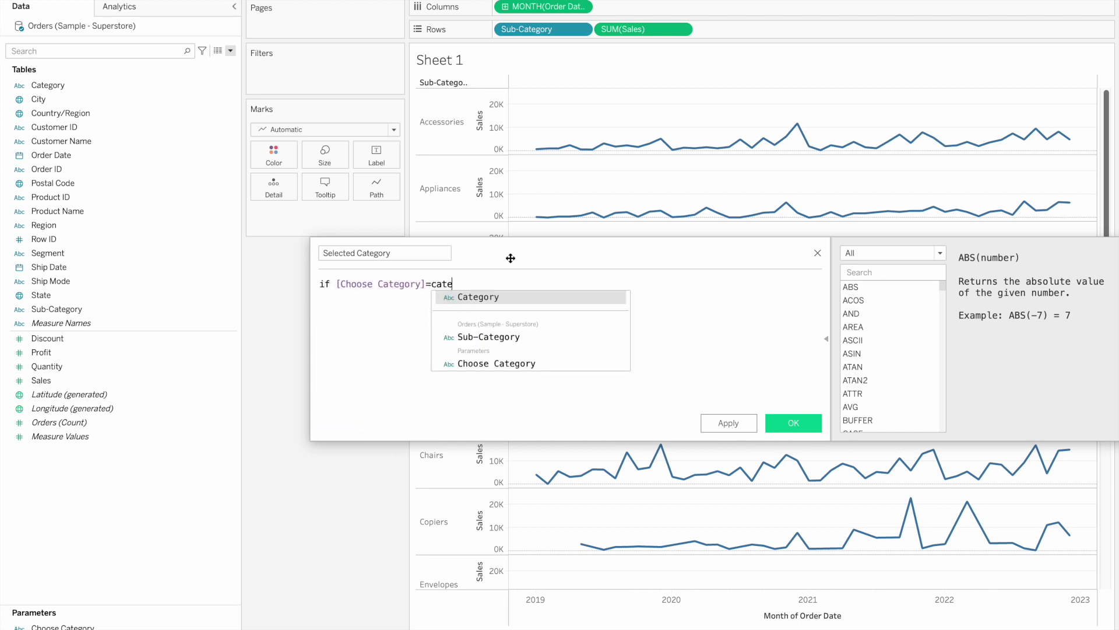
pyautogui.write('en [Sub-Category] ')
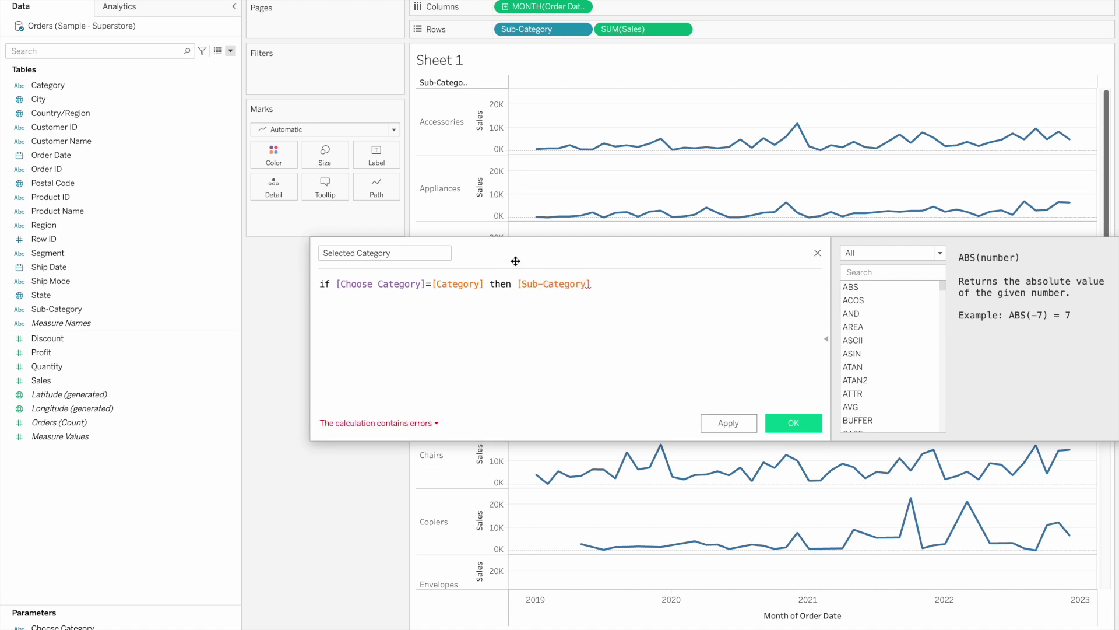
pyautogui.write('ELSE')
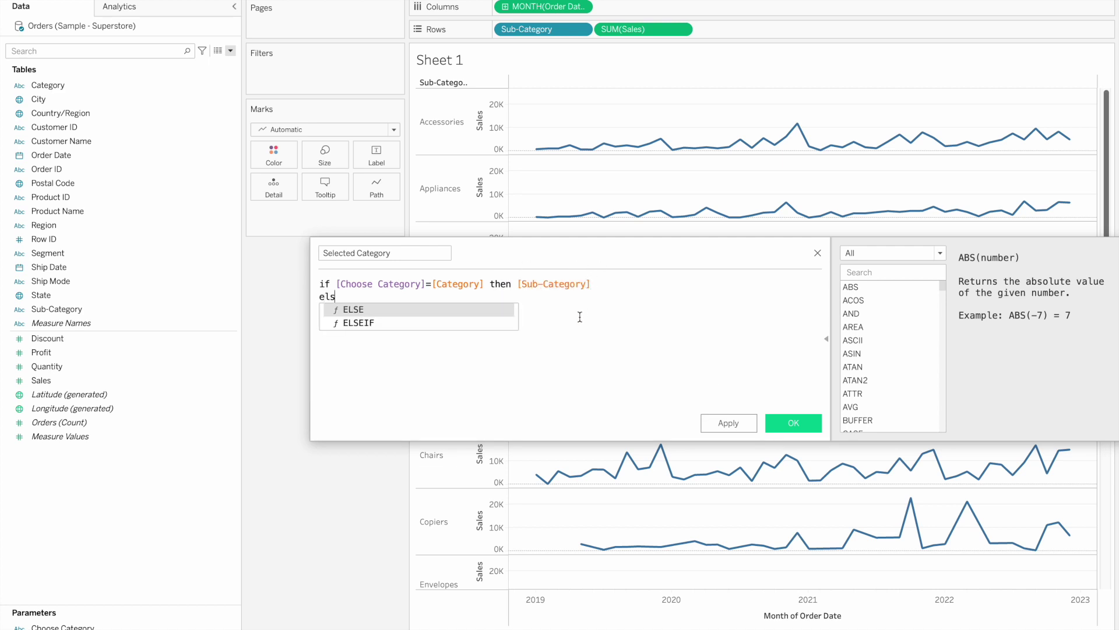
pyautogui.write(' "" END')
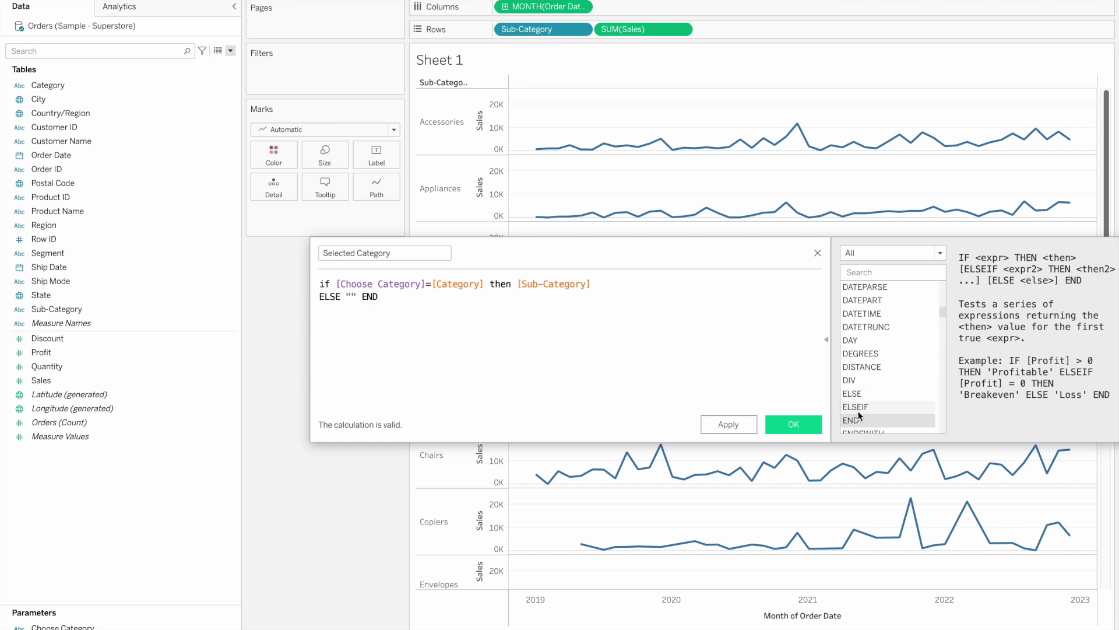
pyautogui.click(794, 424)
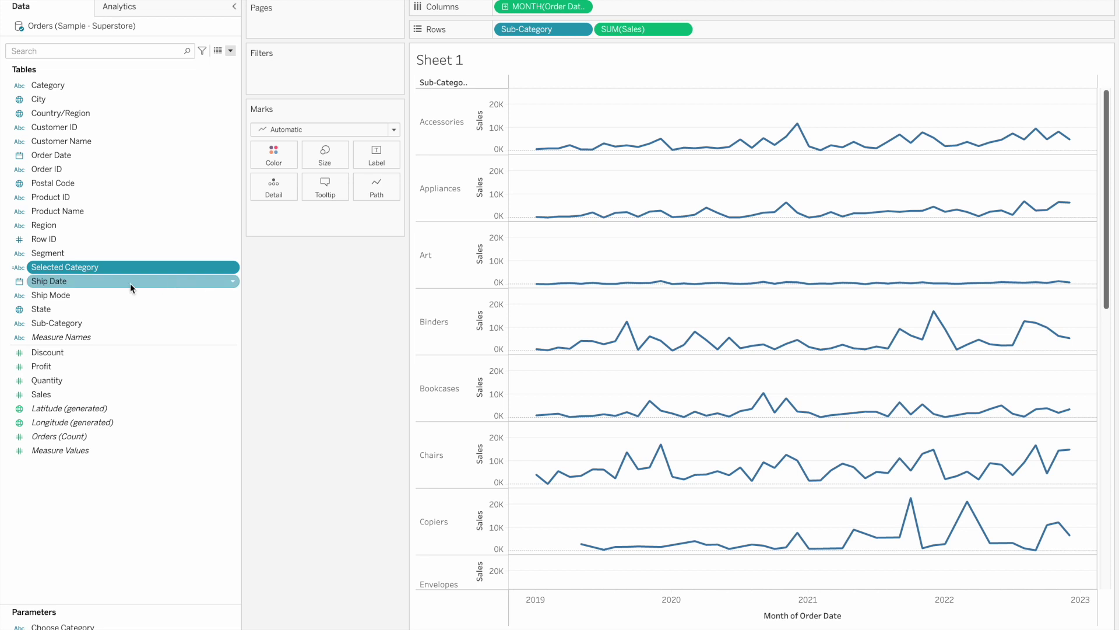
# Add the Selected Category field to the rows ahead of Sub-Category and look through the resulting rows.
pyautogui.moveTo(119, 270); pyautogui.dragTo(505, 32)
pyautogui.scroll(-10, 450, 284)
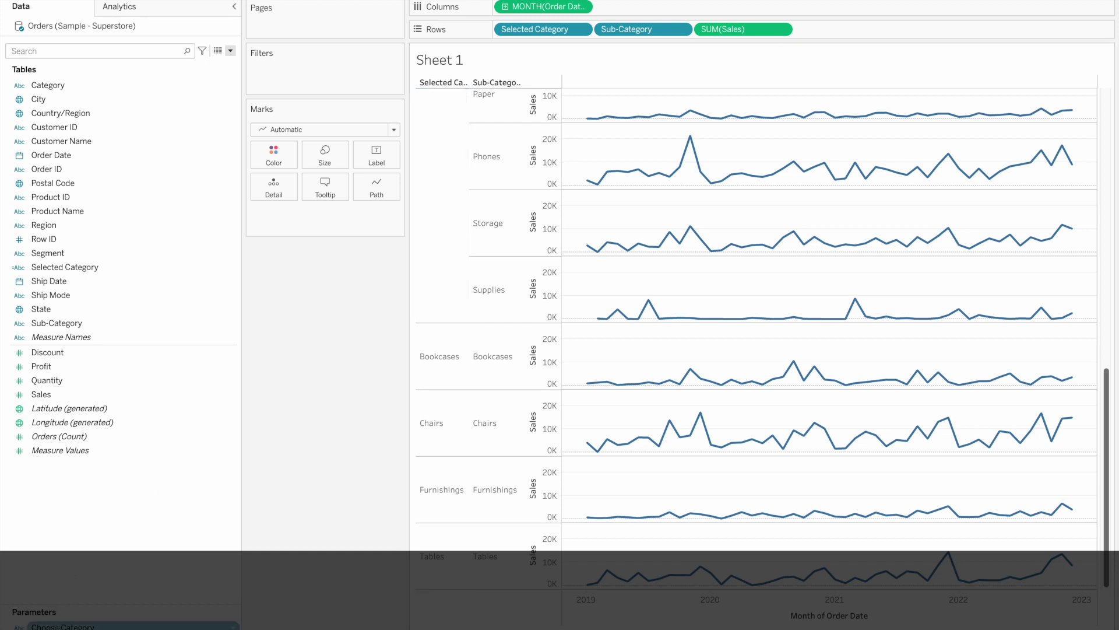
# Show the Choose Category parameter control on the sheet and set it to Office Supplies.
pyautogui.rightClick(58, 626)
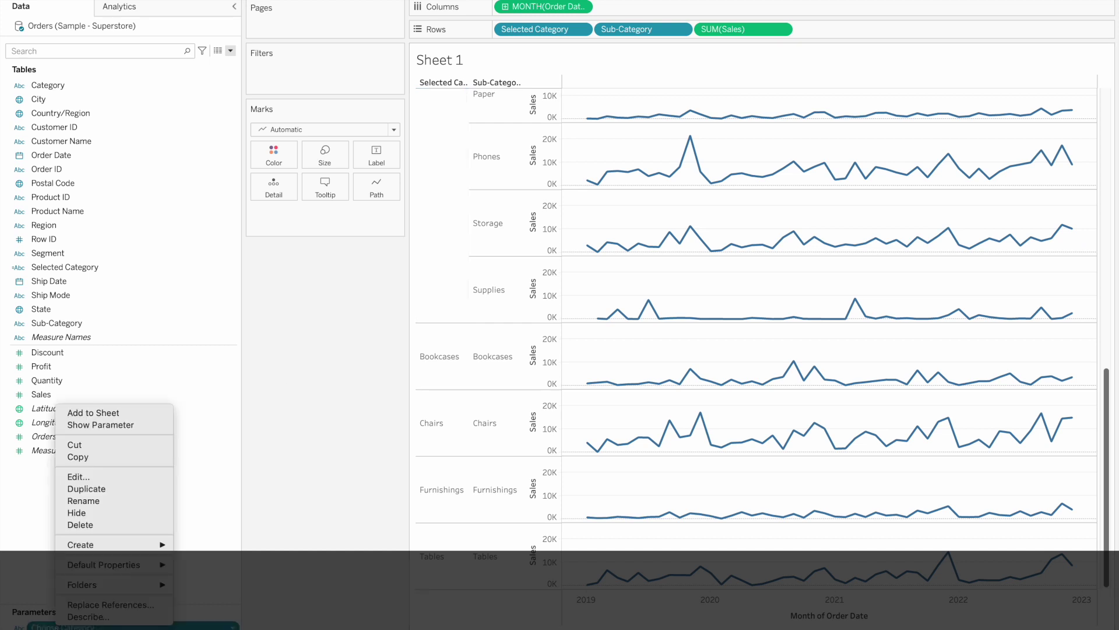
pyautogui.click(100, 425)
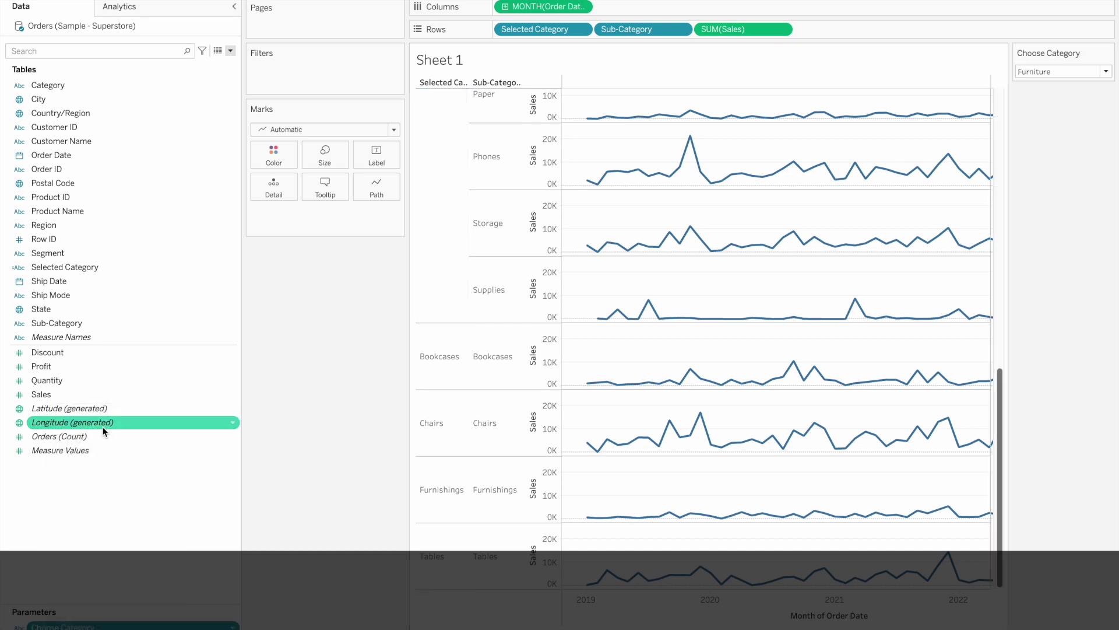
pyautogui.click(1049, 74)
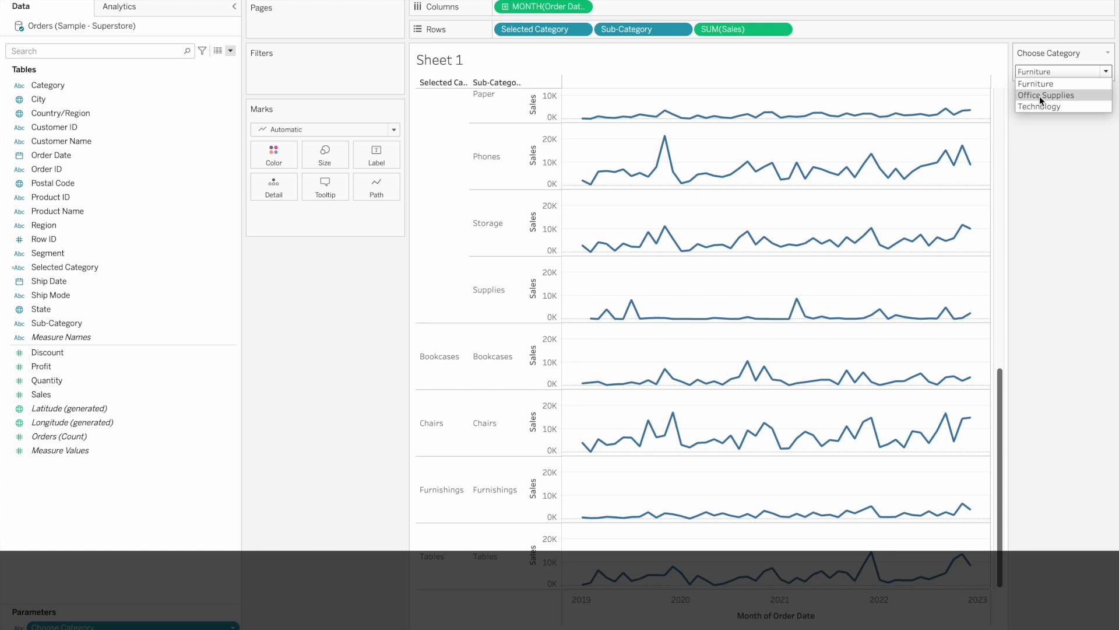
pyautogui.click(1040, 95)
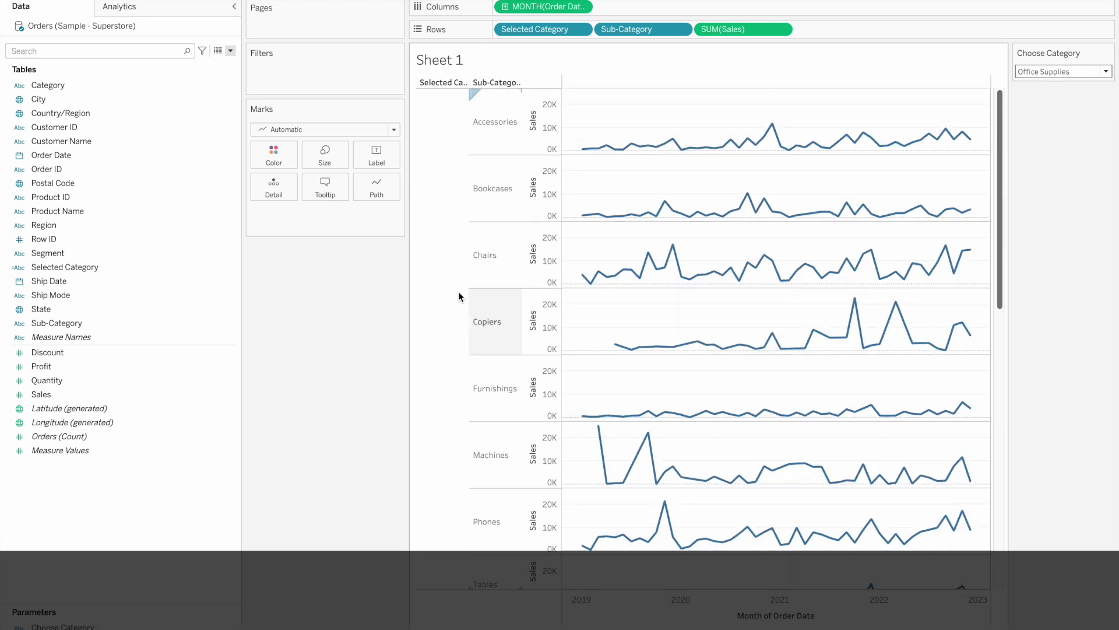
pyautogui.click(444, 298)
pyautogui.click(444, 302)
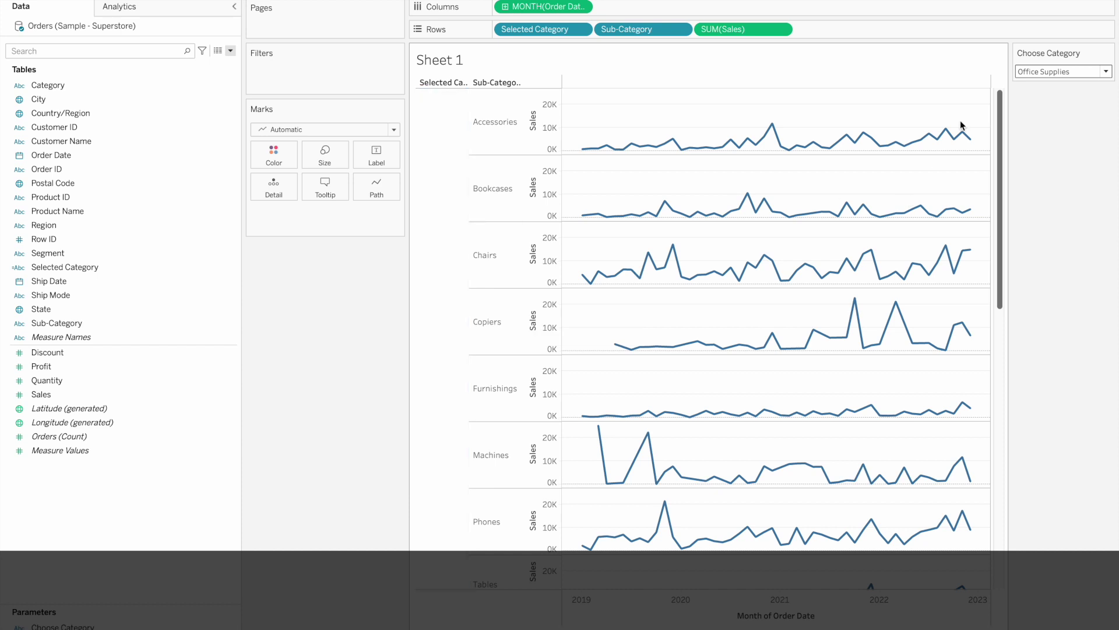
pyautogui.click(82, 184)
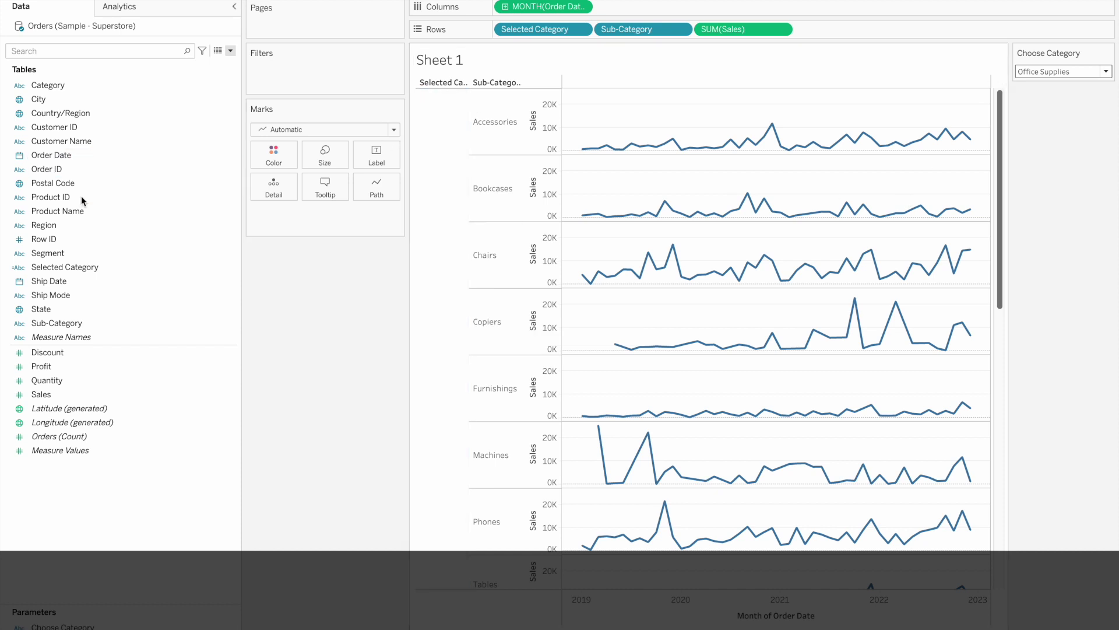
pyautogui.click(65, 141)
pyautogui.click(53, 225)
# Filter the sheet by Selected Category so that only the blank value is excluded.
pyautogui.click(50, 267)
pyautogui.moveTo(50, 267); pyautogui.dragTo(282, 77)
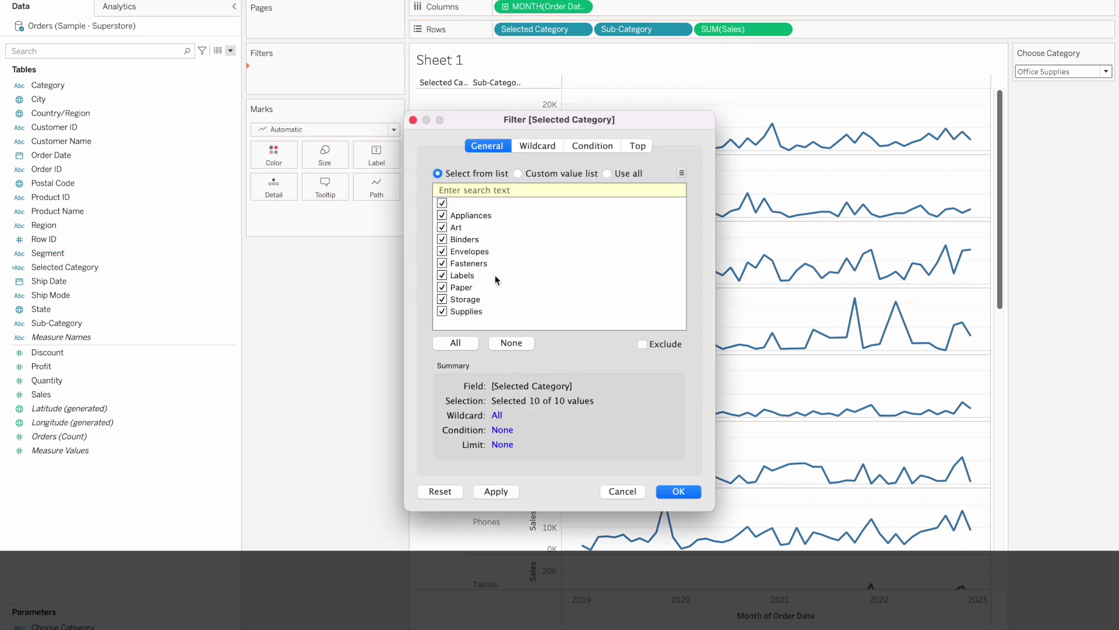
pyautogui.click(508, 343)
pyautogui.click(442, 202)
pyautogui.click(642, 344)
pyautogui.click(679, 491)
# Switch the Choose Category parameter to Technology.
pyautogui.click(1061, 72)
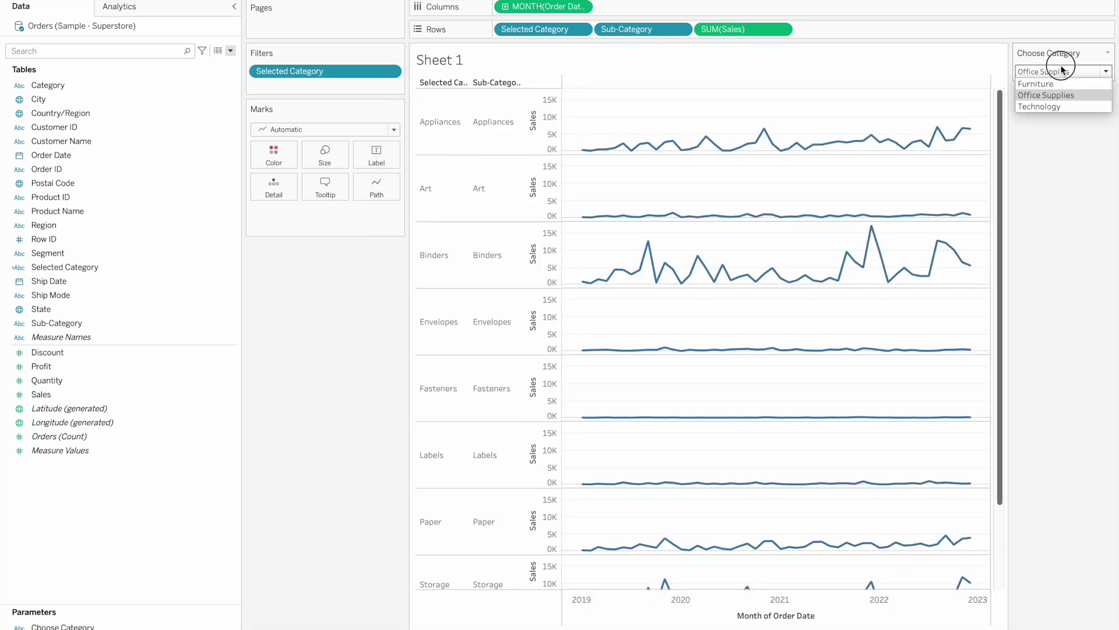
pyautogui.click(1045, 106)
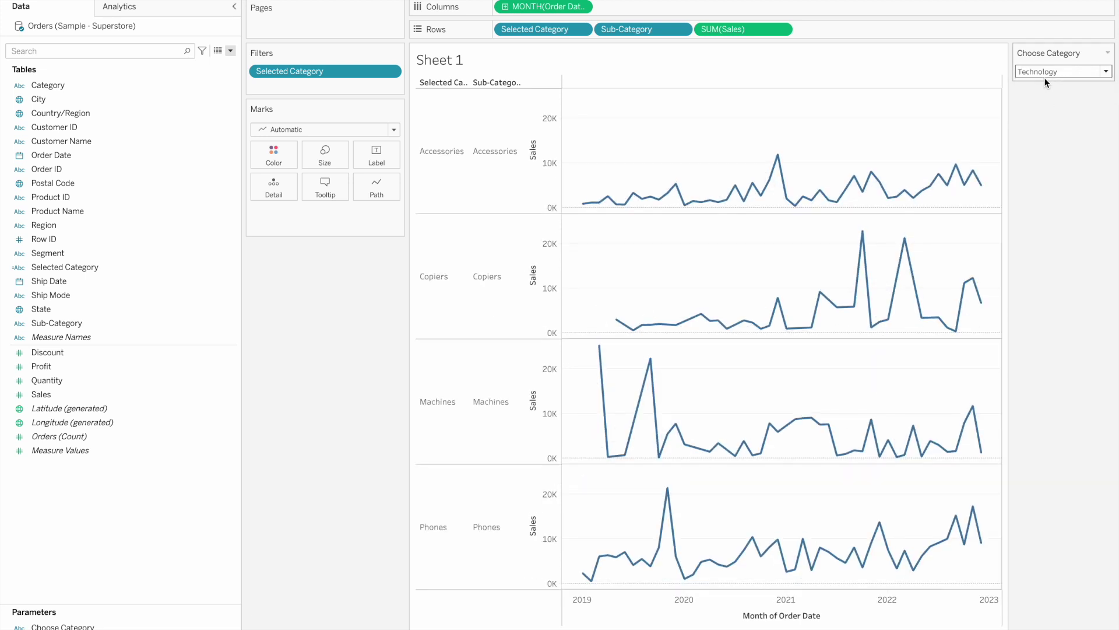
# Try the Choose Category parameter with Technology and Office Supplies in turn, and finish with it set to Furniture.
pyautogui.click(1044, 73)
pyautogui.click(1041, 82)
pyautogui.click(1043, 72)
pyautogui.click(1038, 105)
pyautogui.click(1048, 72)
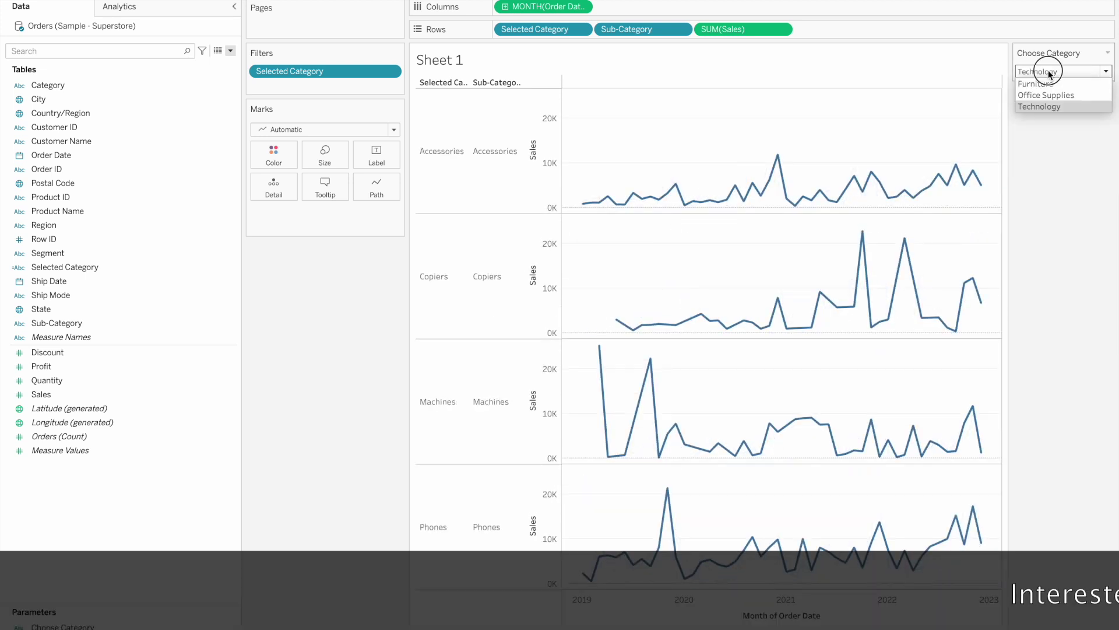
pyautogui.click(1040, 95)
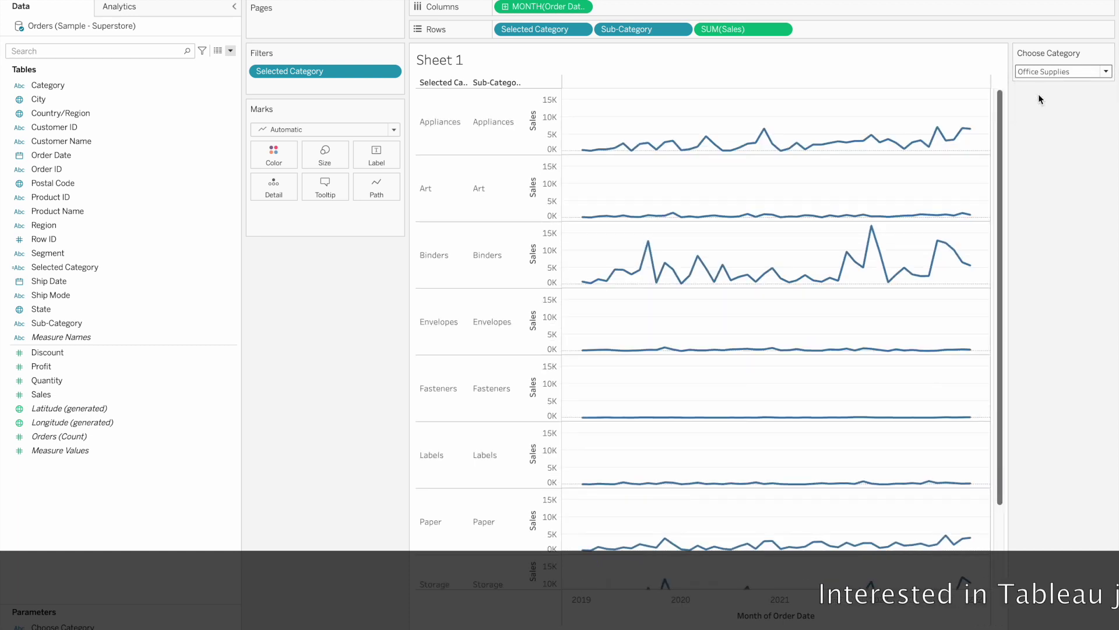
pyautogui.click(1081, 73)
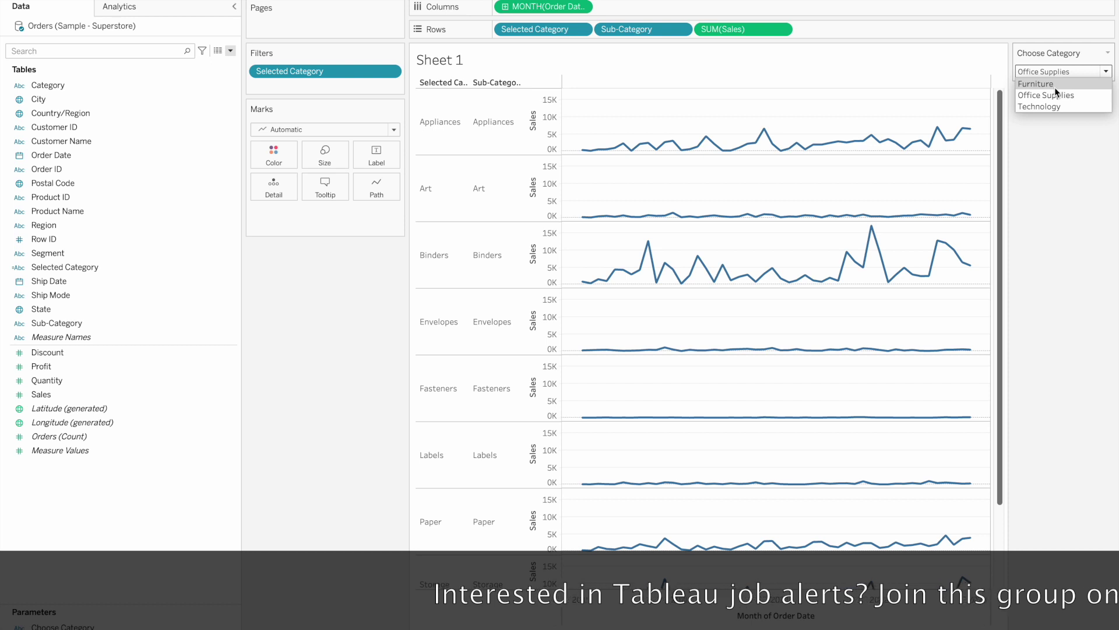
pyautogui.click(1049, 106)
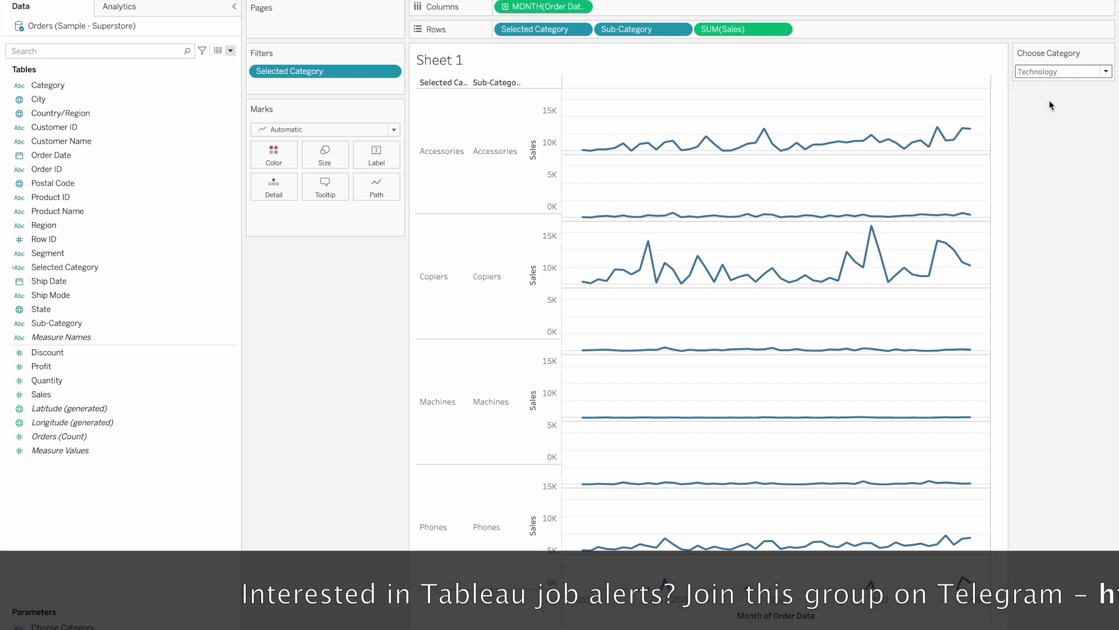
pyautogui.click(1055, 72)
pyautogui.click(1044, 93)
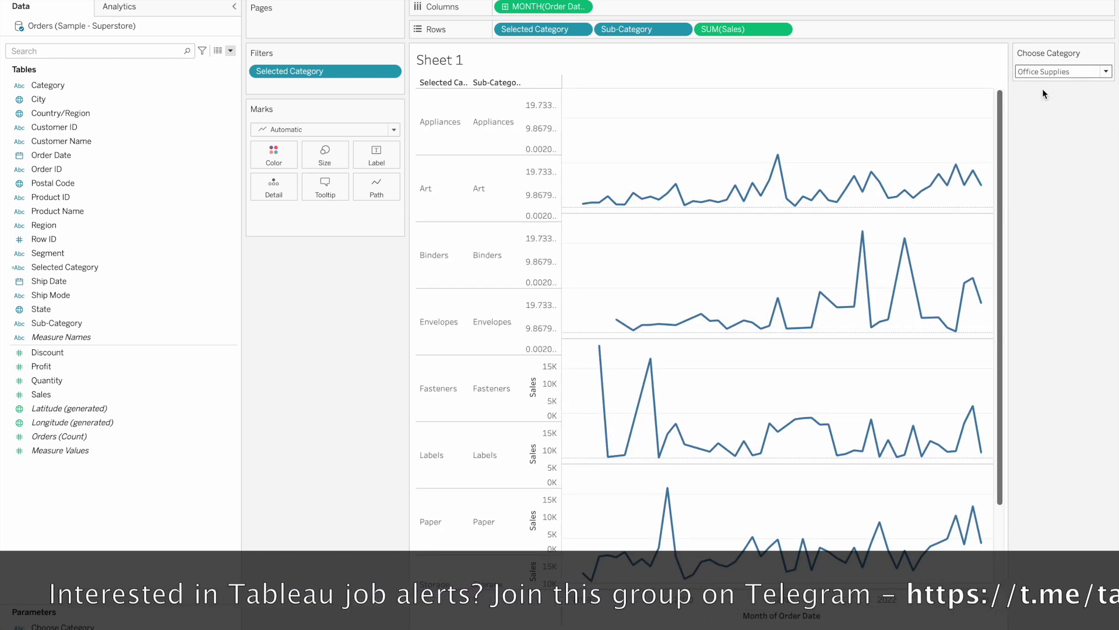
pyautogui.click(1054, 73)
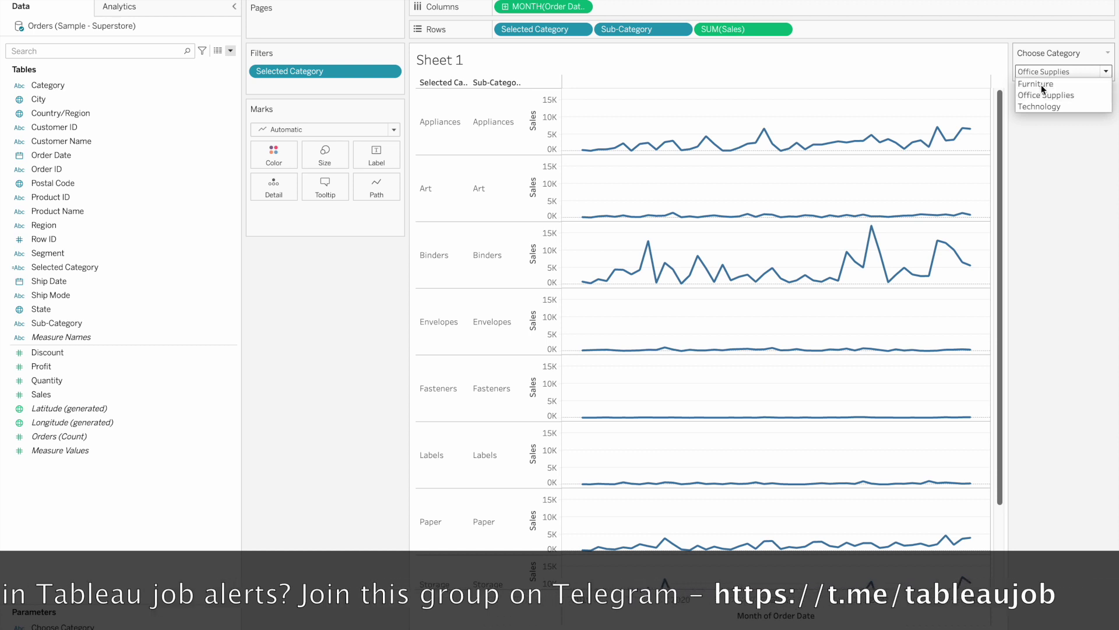
pyautogui.click(1041, 85)
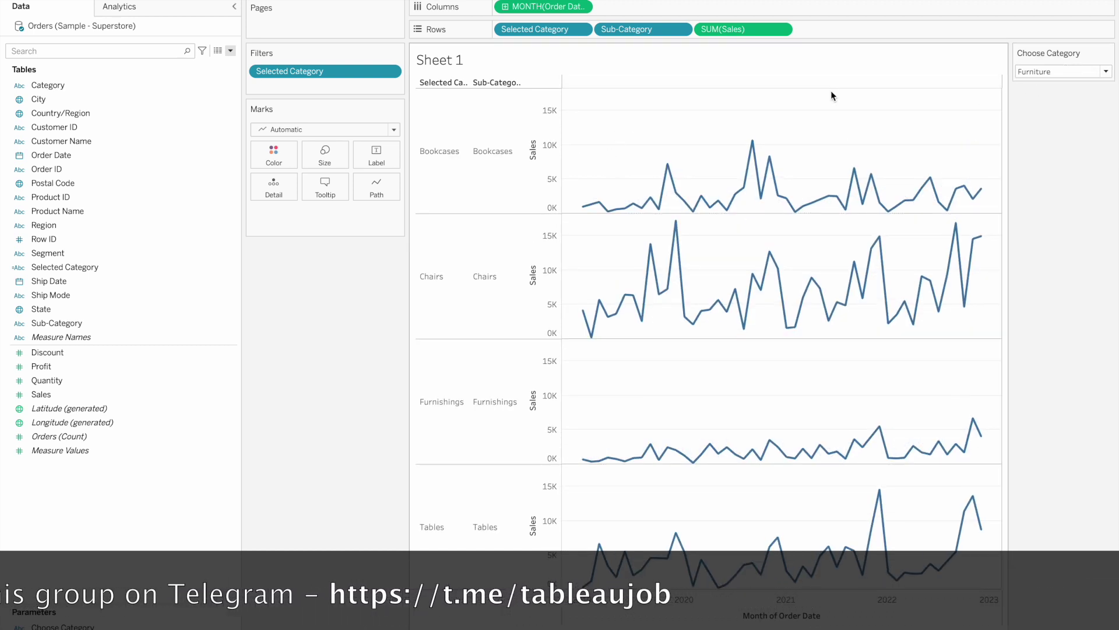
# Name the chart sheet Subcategory and add a new worksheet named Category that shows the Category field as text.
pyautogui.moveTo(671, 185)
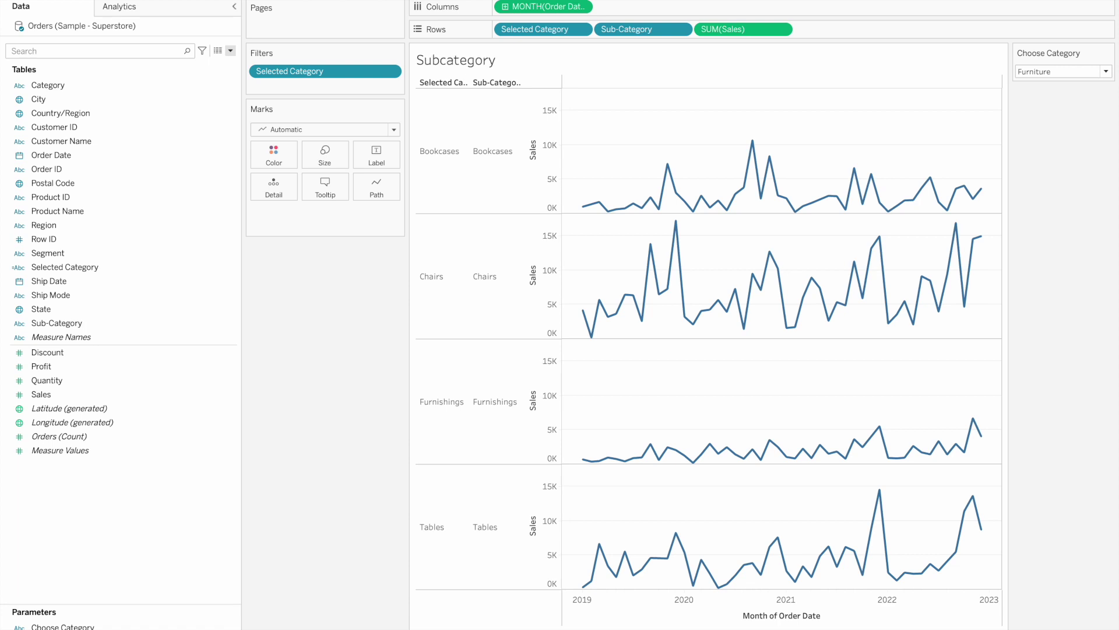
pyautogui.hotkey('ctrl', 'm')
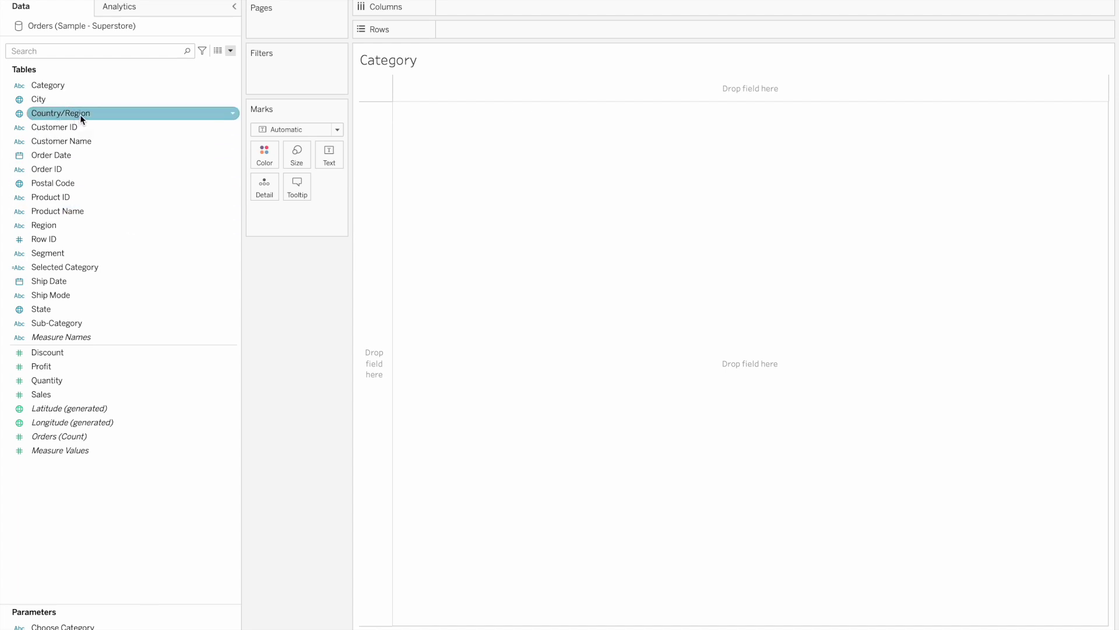
pyautogui.moveTo(67, 85); pyautogui.dragTo(328, 155)
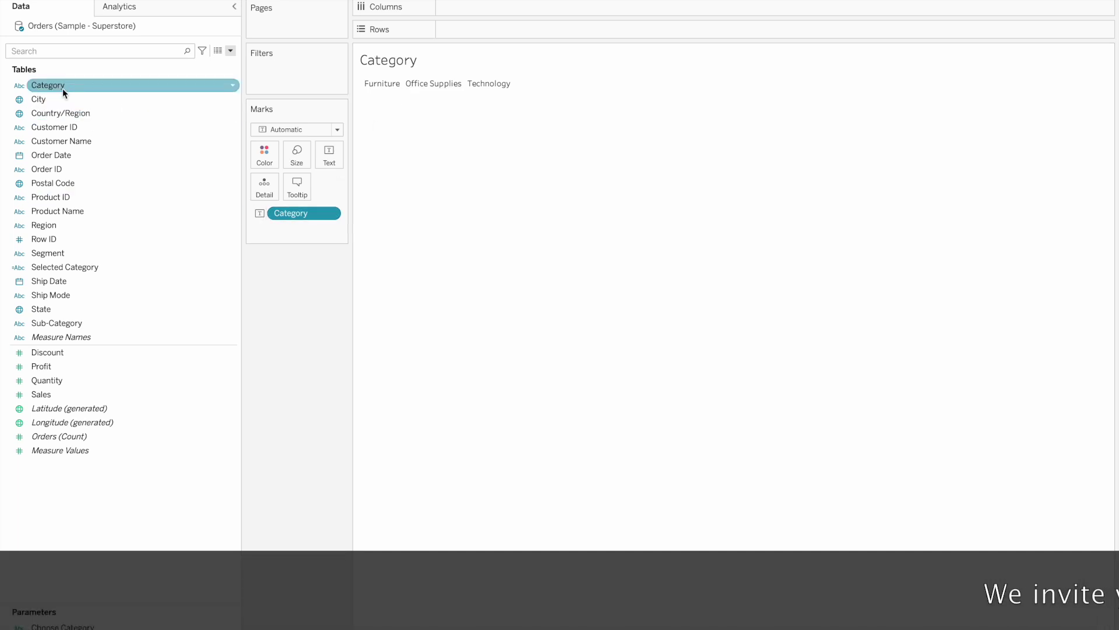
# Format the Category text label in bold at size 18.
pyautogui.click(330, 153)
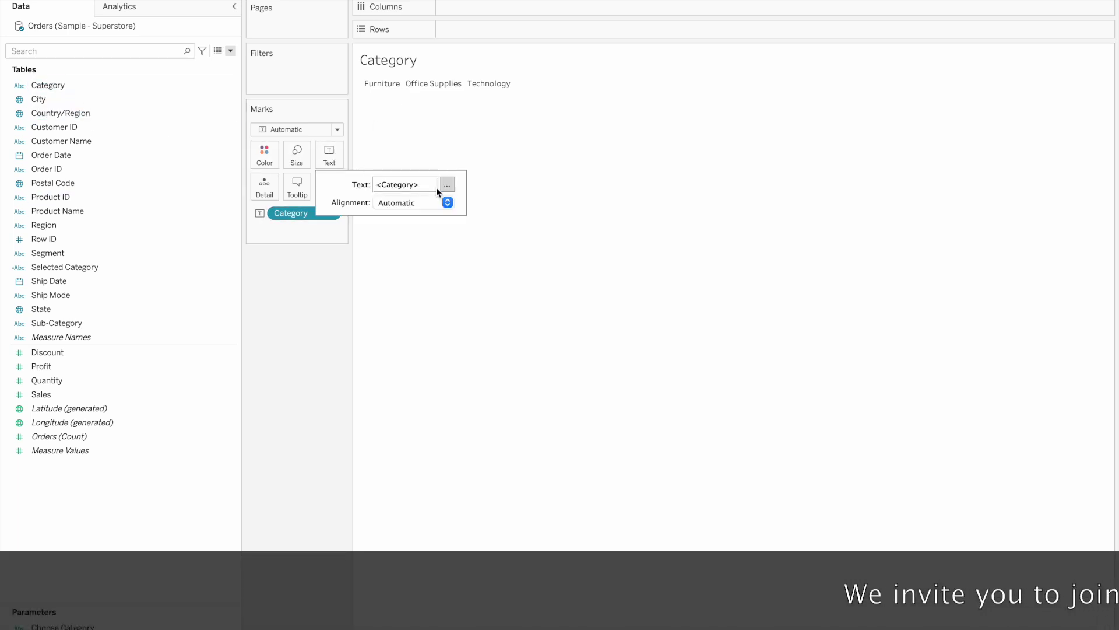
pyautogui.click(447, 185)
pyautogui.moveTo(618, 245); pyautogui.dragTo(527, 241)
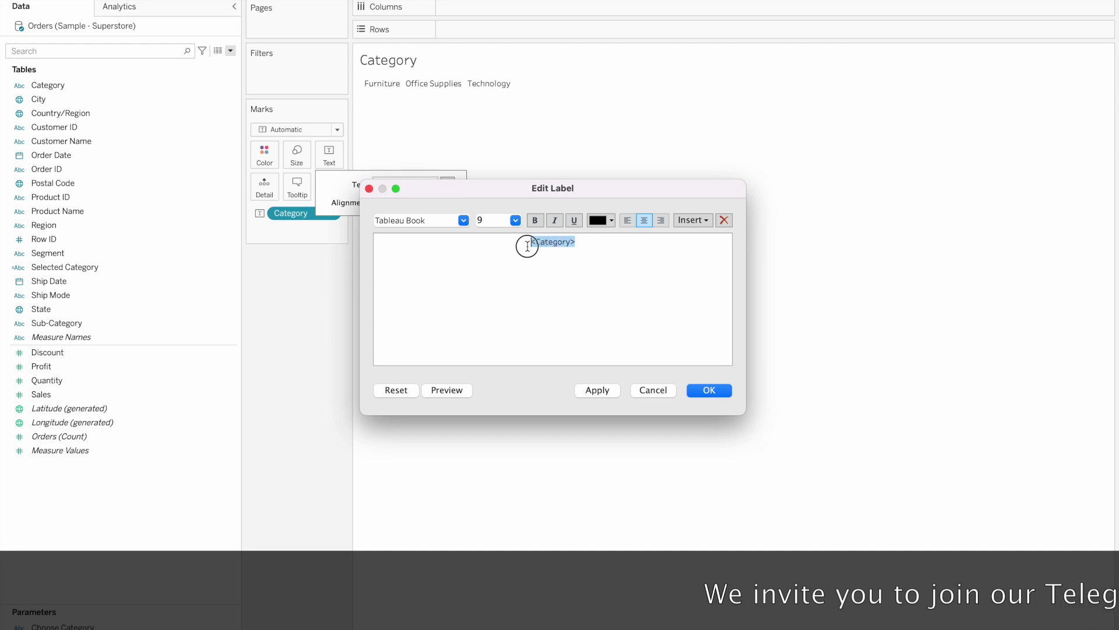
pyautogui.click(535, 220)
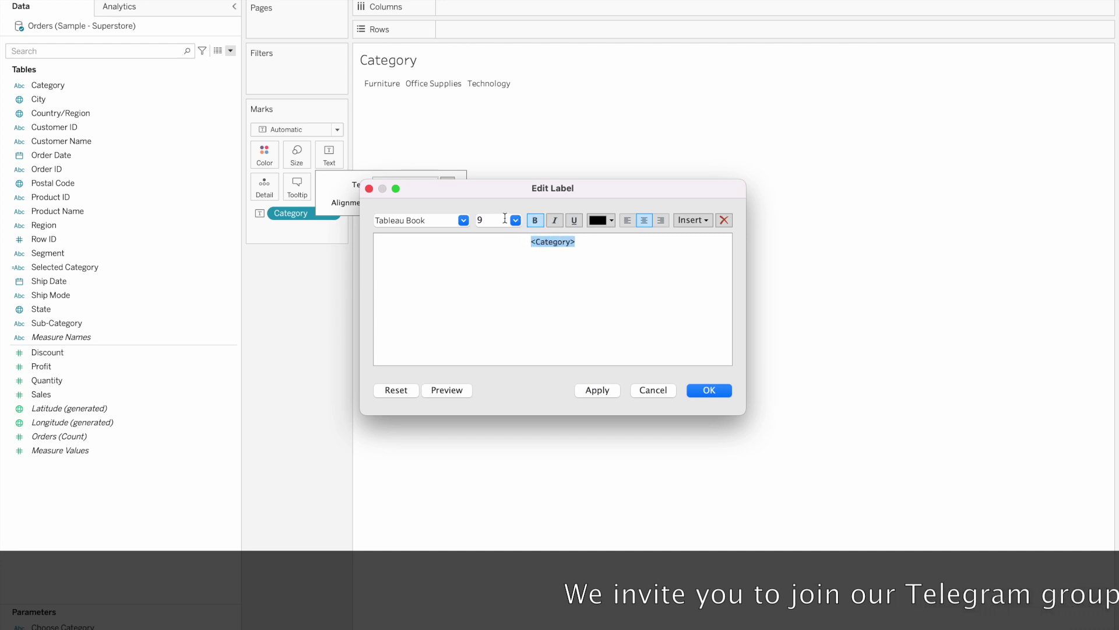
pyautogui.click(516, 220)
pyautogui.click(508, 317)
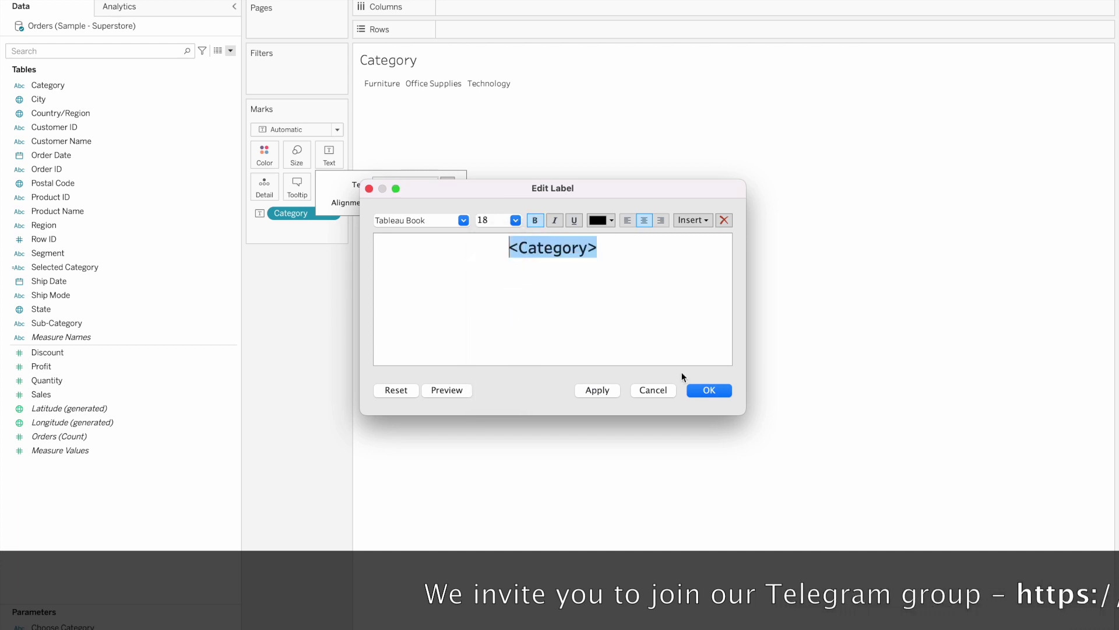
pyautogui.click(709, 390)
pyautogui.click(367, 309)
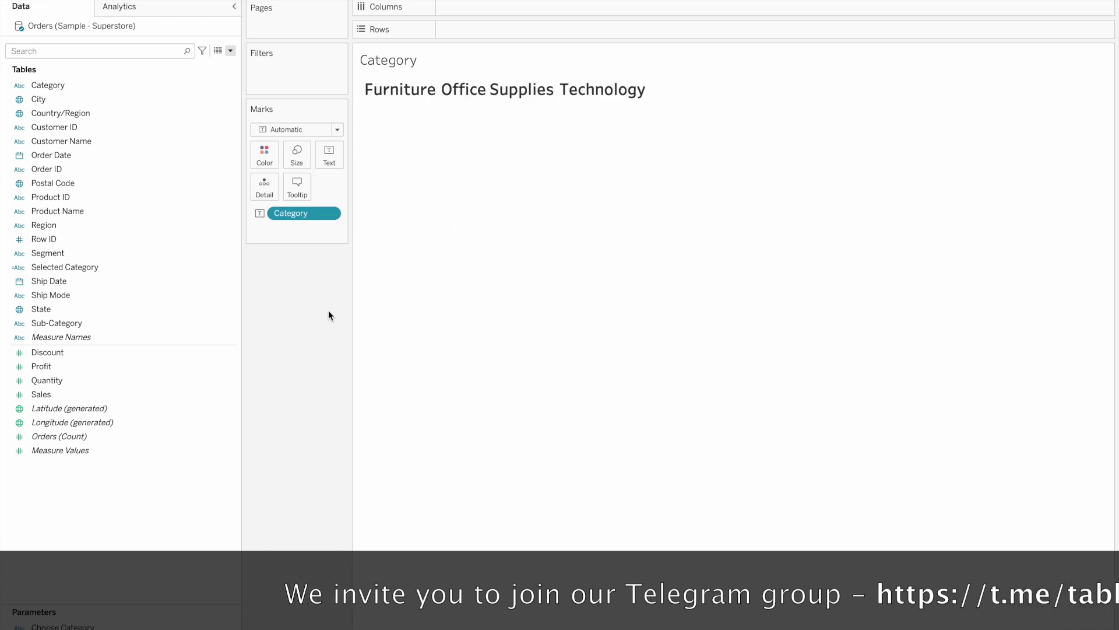
# Color the category names by the Category field and check that a single name such as Furniture can be selected.
pyautogui.moveTo(41, 86); pyautogui.dragTo(257, 154)
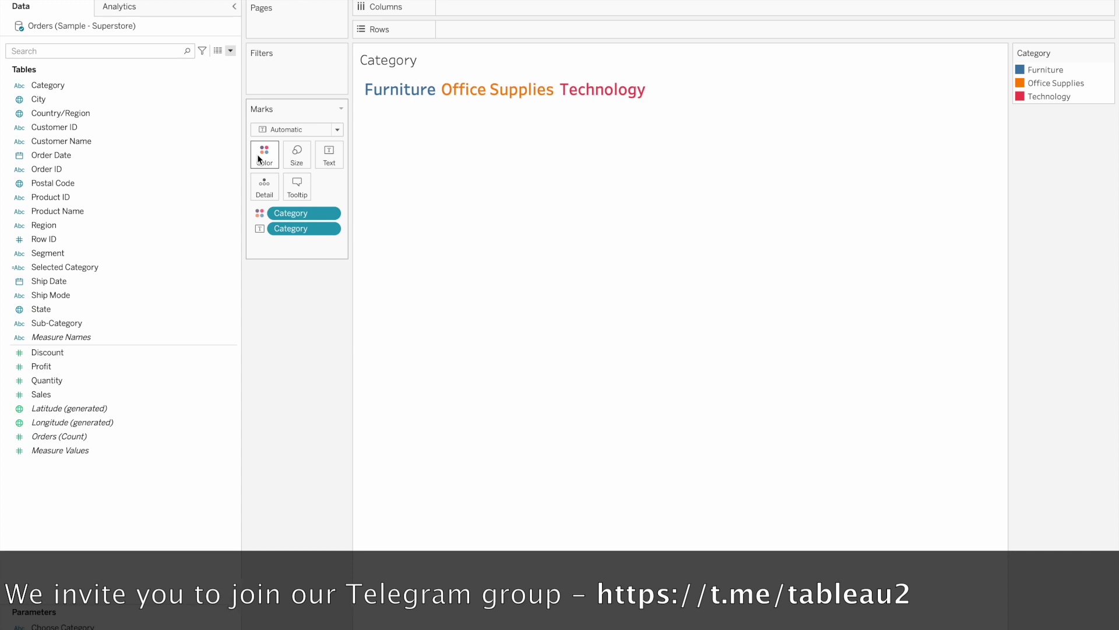
pyautogui.moveTo(410, 97)
pyautogui.click(404, 96)
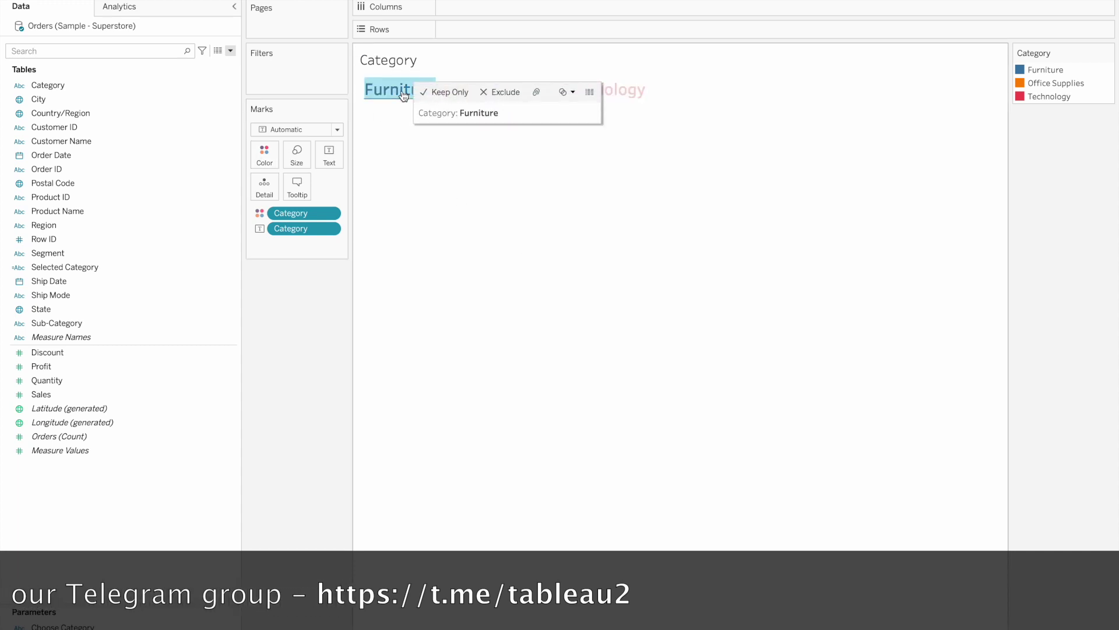
pyautogui.click(369, 309)
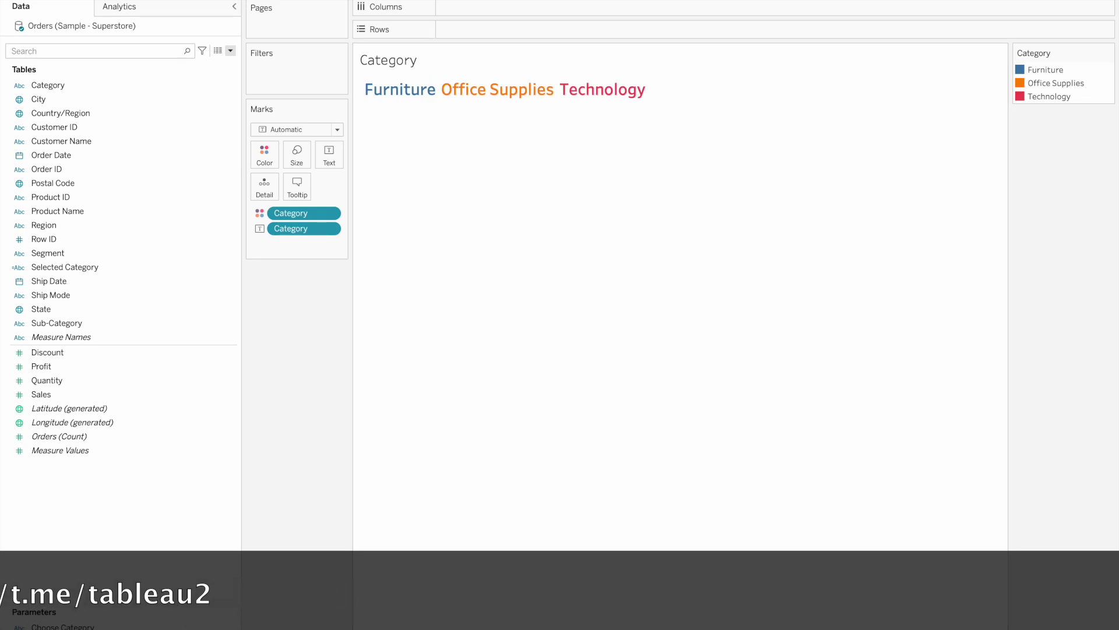
# Lay out a dashboard with the Category sheet as a short strip above a taller Subcategory sheet.
pyautogui.moveTo(46, 170); pyautogui.dragTo(429, 39)
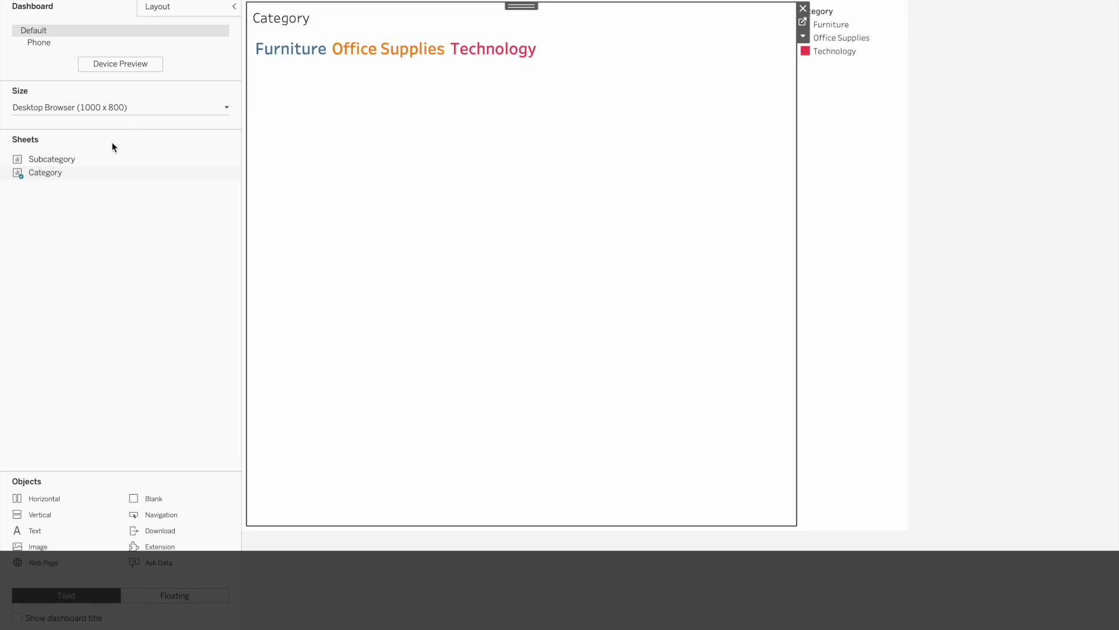
pyautogui.moveTo(86, 158); pyautogui.dragTo(506, 362)
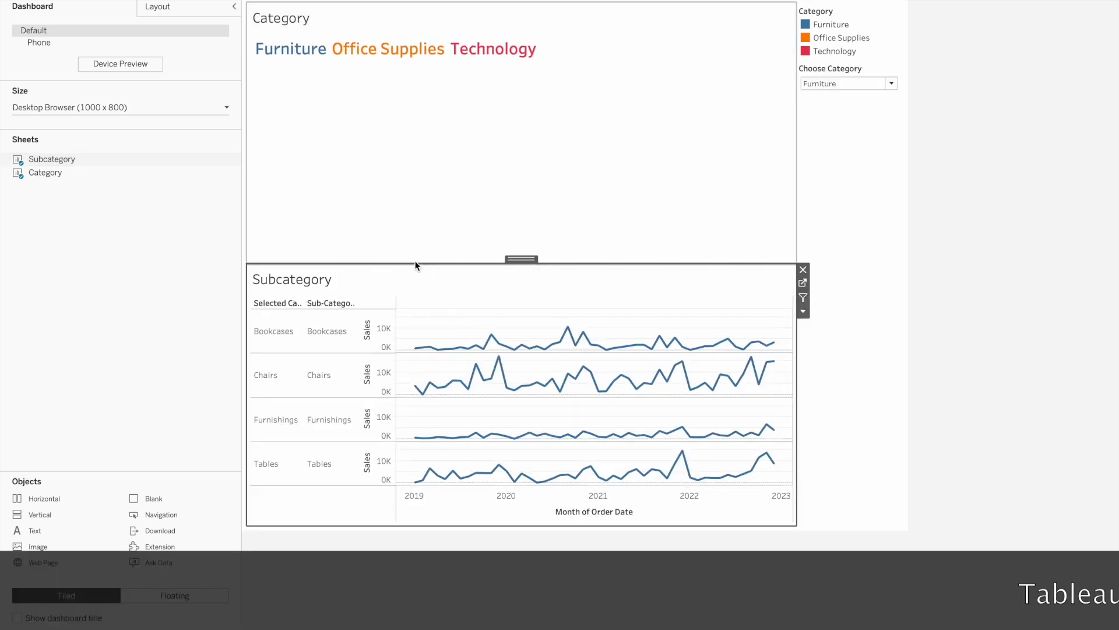
pyautogui.moveTo(415, 262); pyautogui.dragTo(422, 97)
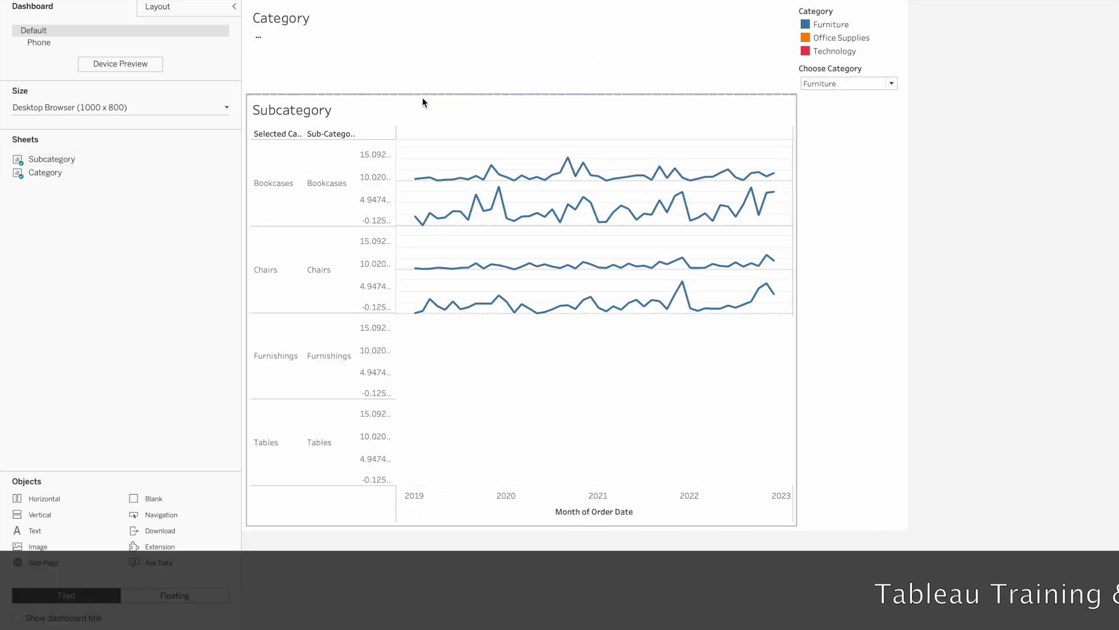
pyautogui.click(422, 108)
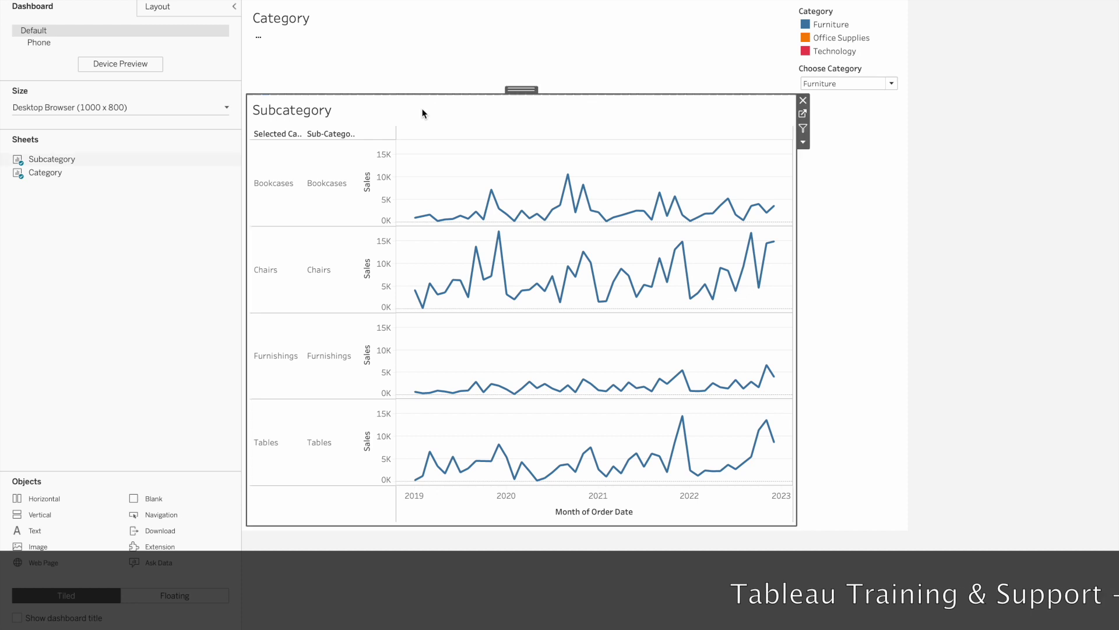
# Remove the Sub-Category field from the rows of the Subcategory worksheet.
pyautogui.click(802, 141)
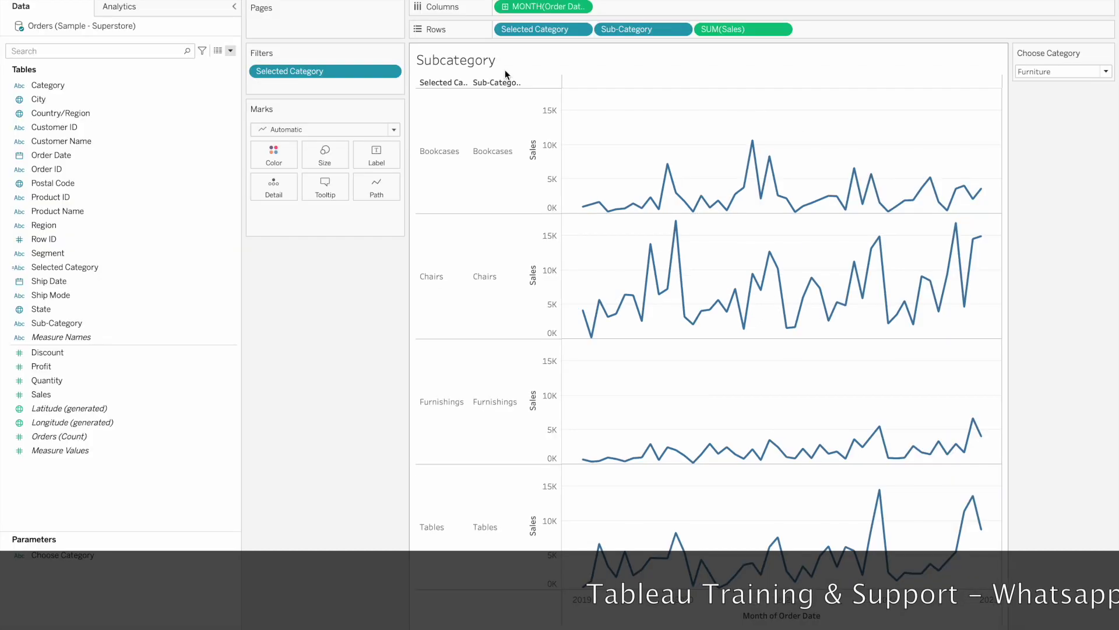
pyautogui.click(647, 32)
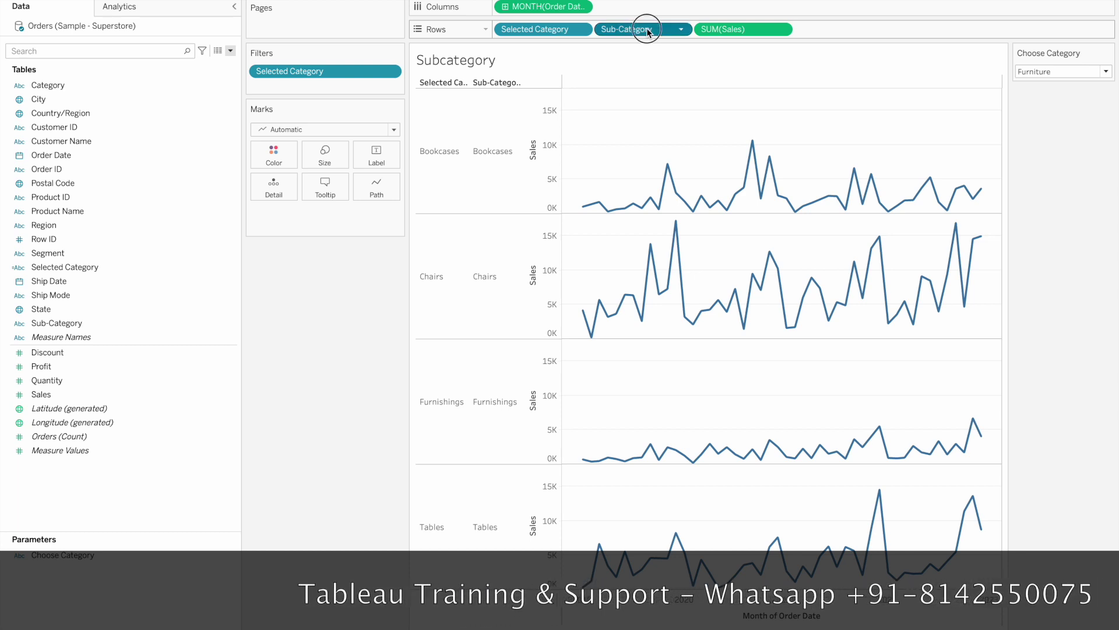
pyautogui.moveTo(648, 32); pyautogui.dragTo(344, 332)
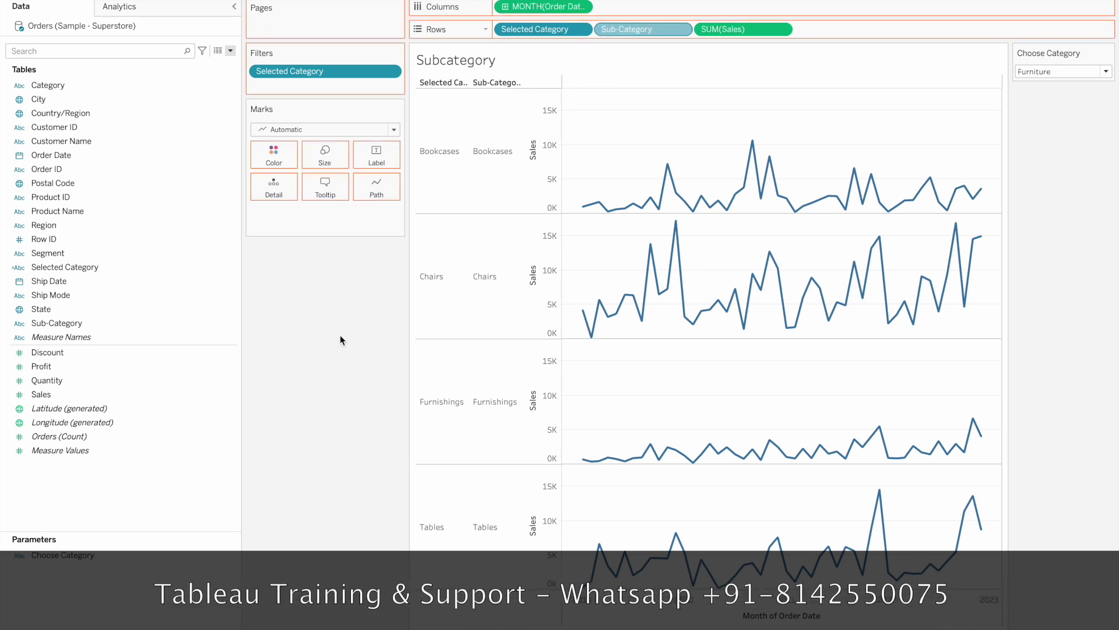
# Rename the Selected Category calculated field to Selected sub-Category, keeping its formula.
pyautogui.rightClick(89, 267)
pyautogui.click(111, 340)
pyautogui.click(352, 254)
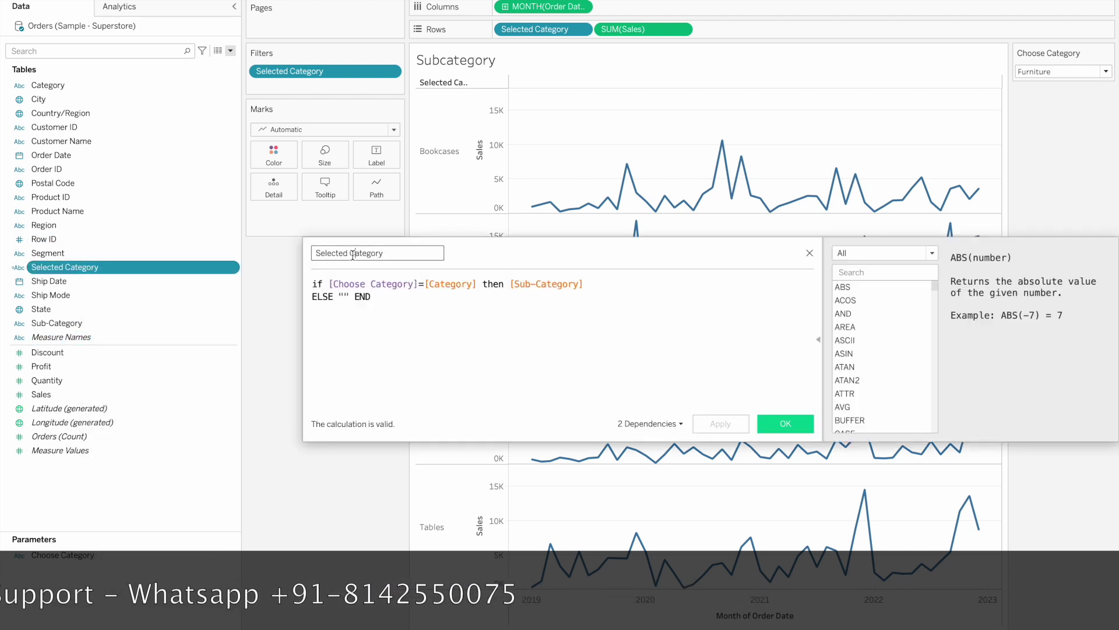
pyautogui.write('Sub-')
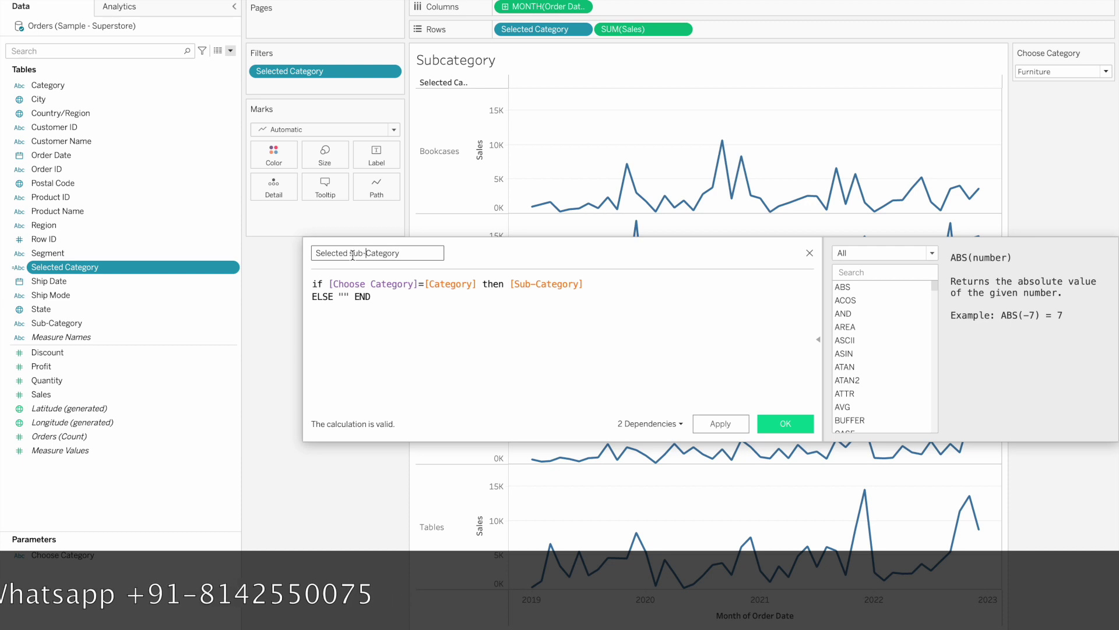
pyautogui.click(777, 422)
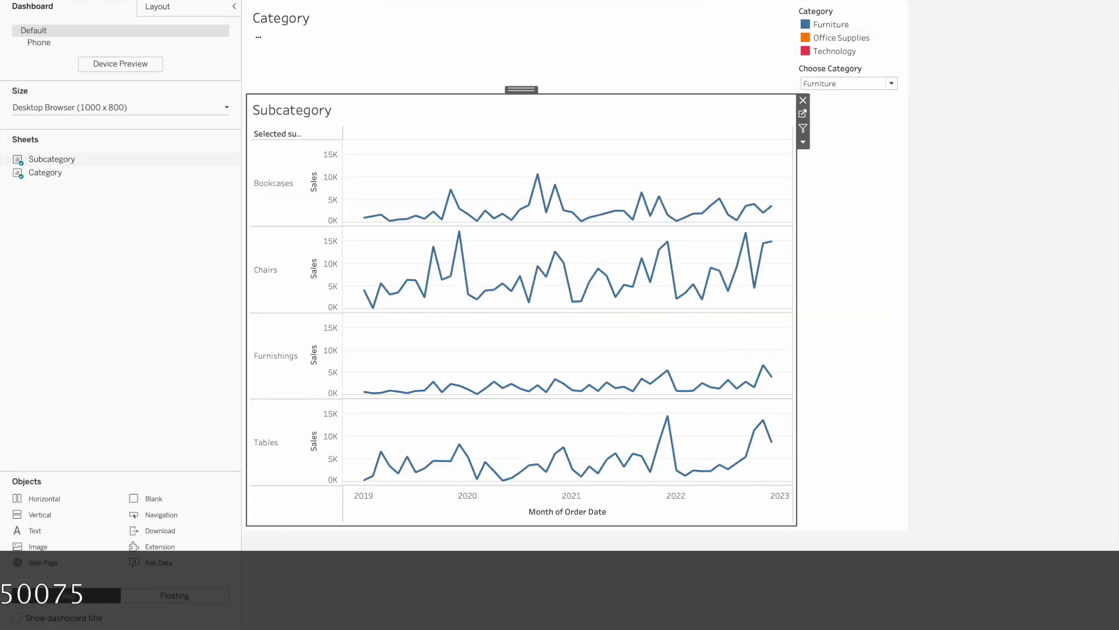
# Fit the Category sheet to Entire View on the dashboard.
pyautogui.click(323, 37)
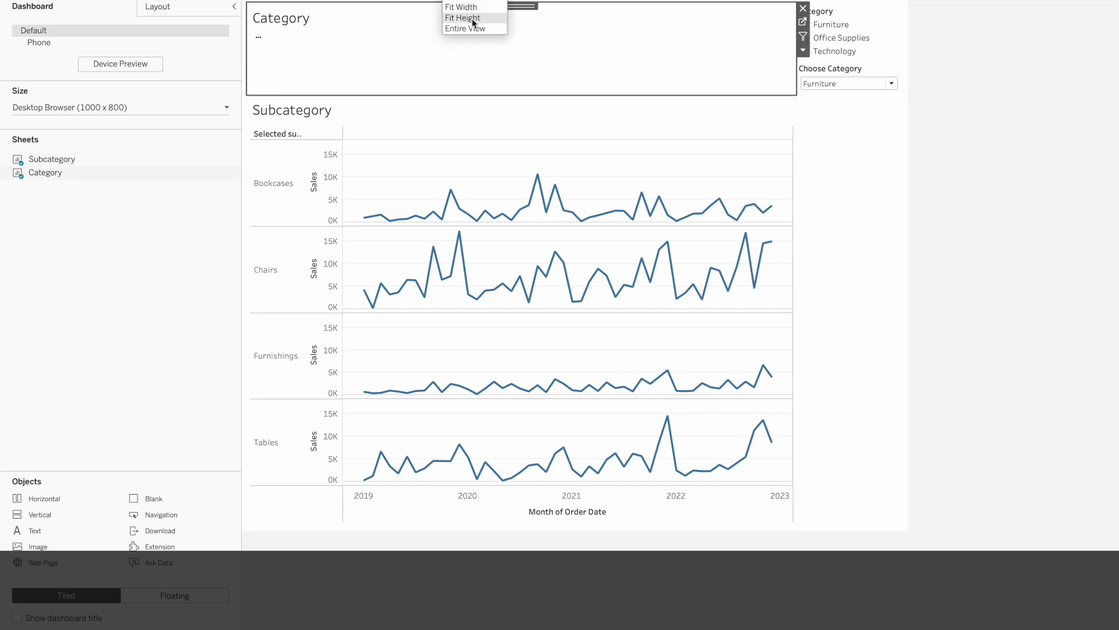
pyautogui.click(466, 30)
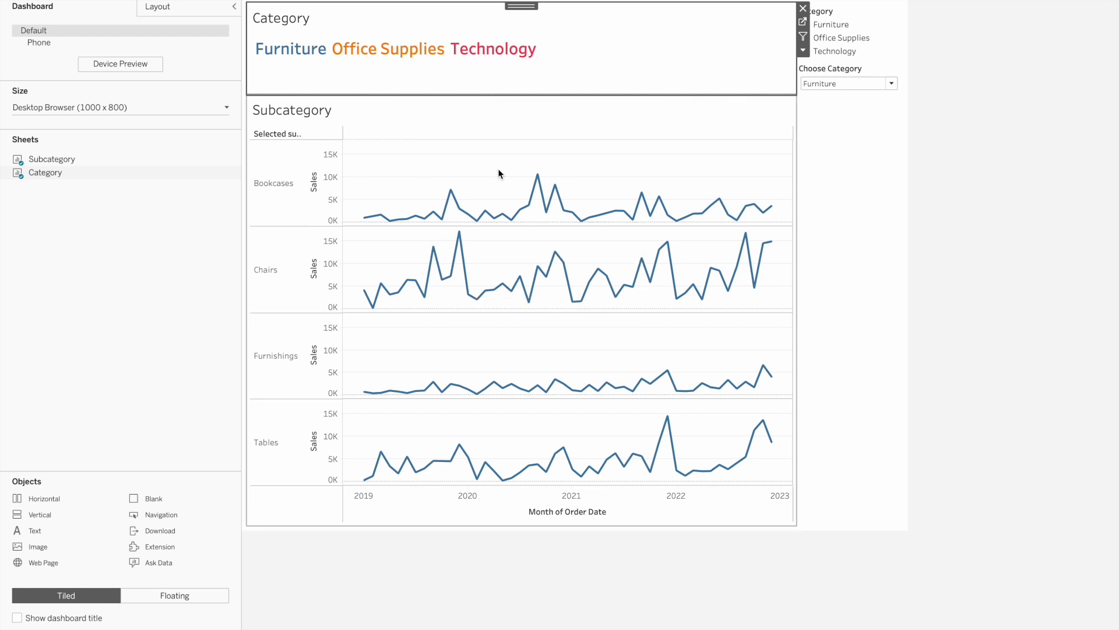
# Select Office Supplies in the dashboard's Category sheet and set the Choose Category parameter to Office Supplies.
pyautogui.click(845, 87)
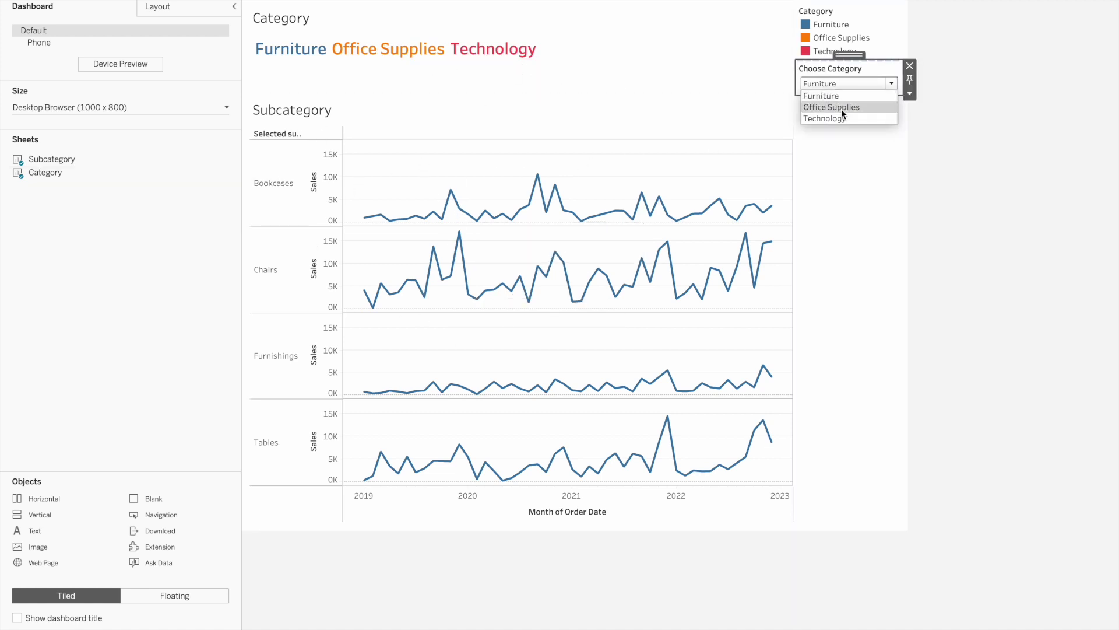
pyautogui.click(371, 57)
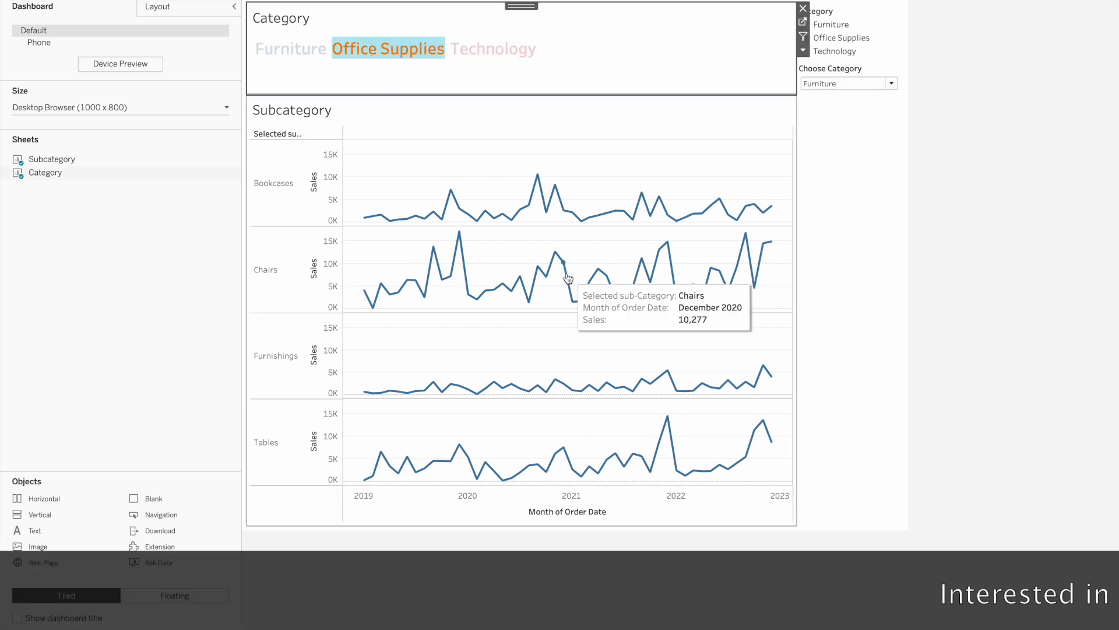
pyautogui.click(820, 87)
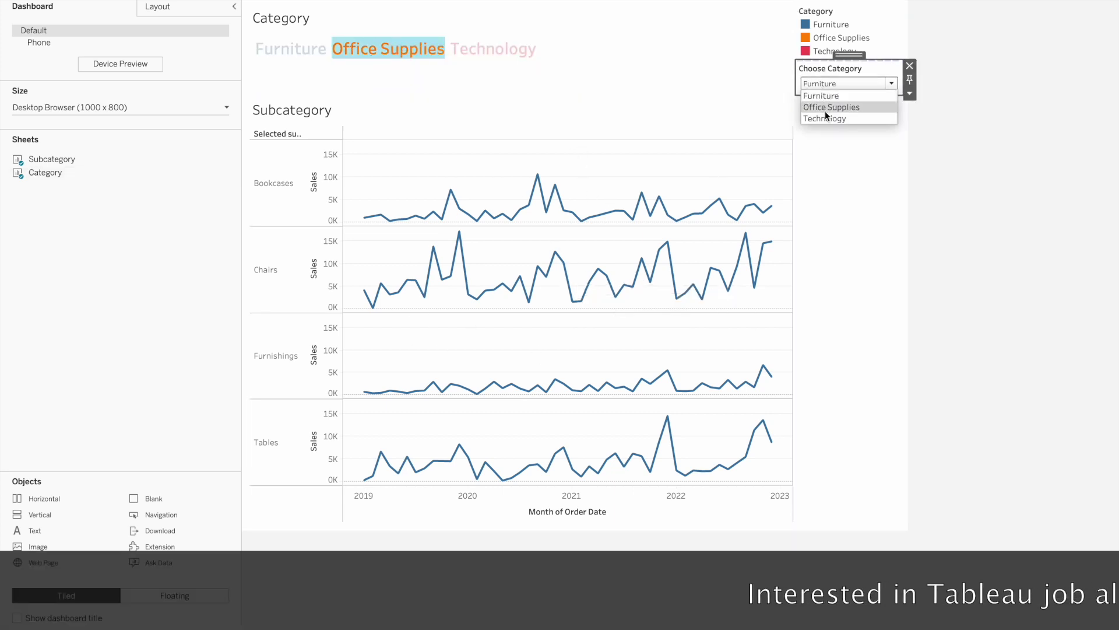
pyautogui.click(825, 108)
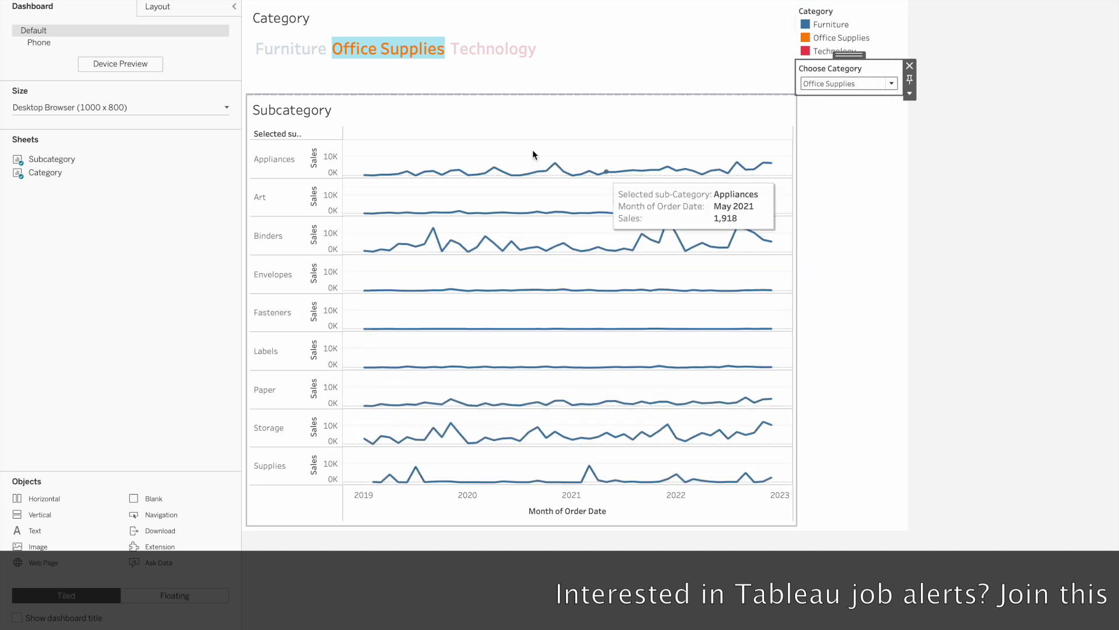
pyautogui.click(483, 73)
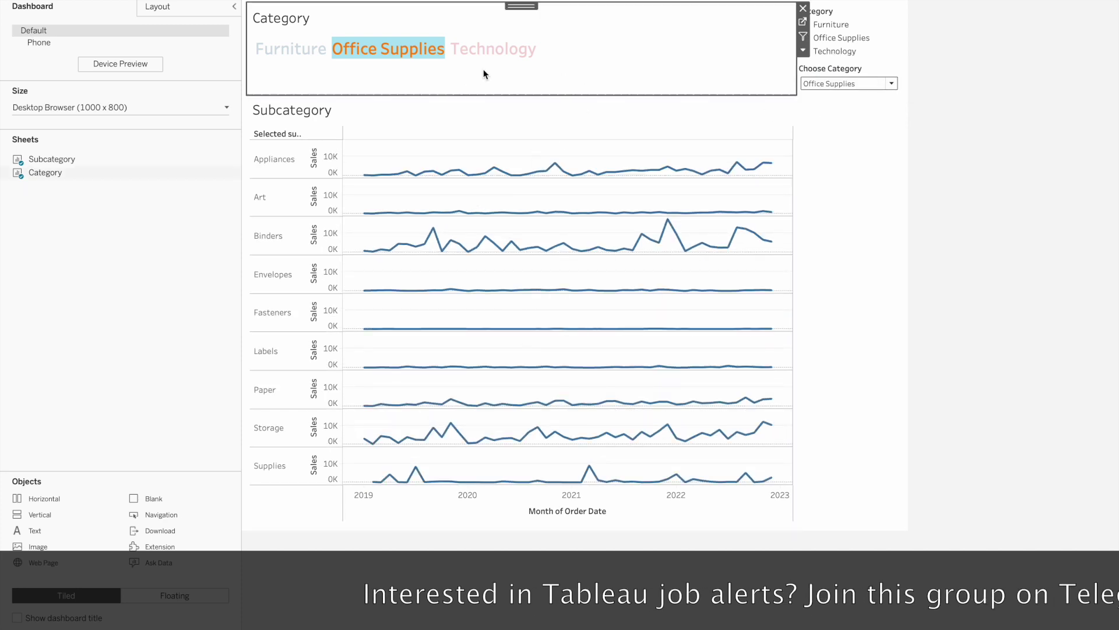
# Add a Change Parameter dashboard action named change category, using only the Category sheet as its source.
pyautogui.click(476, 75)
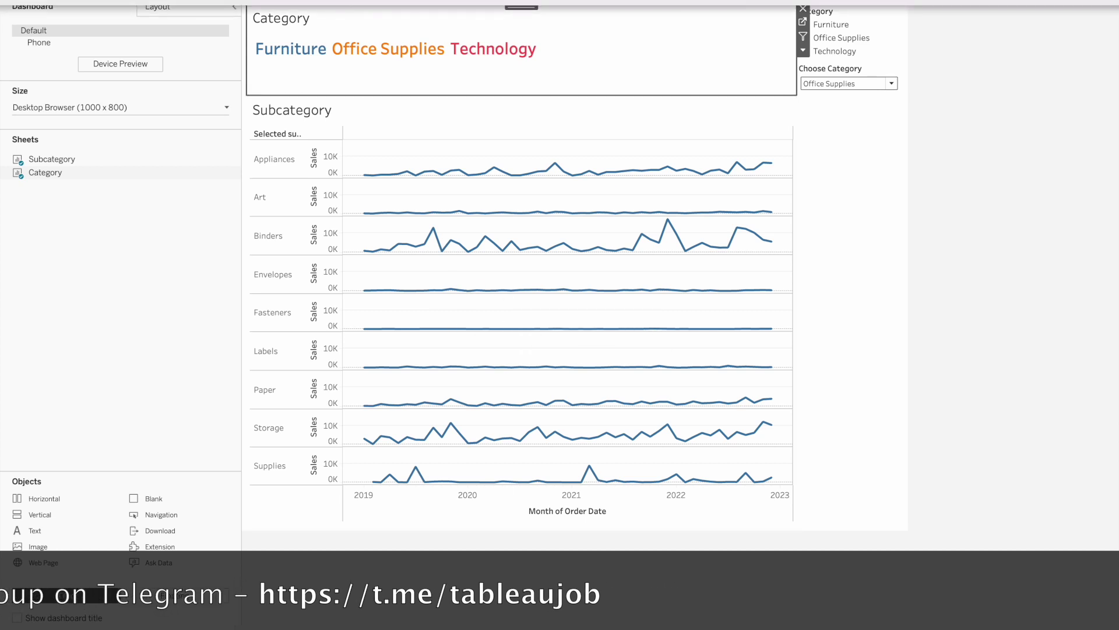
pyautogui.click(210, 2)
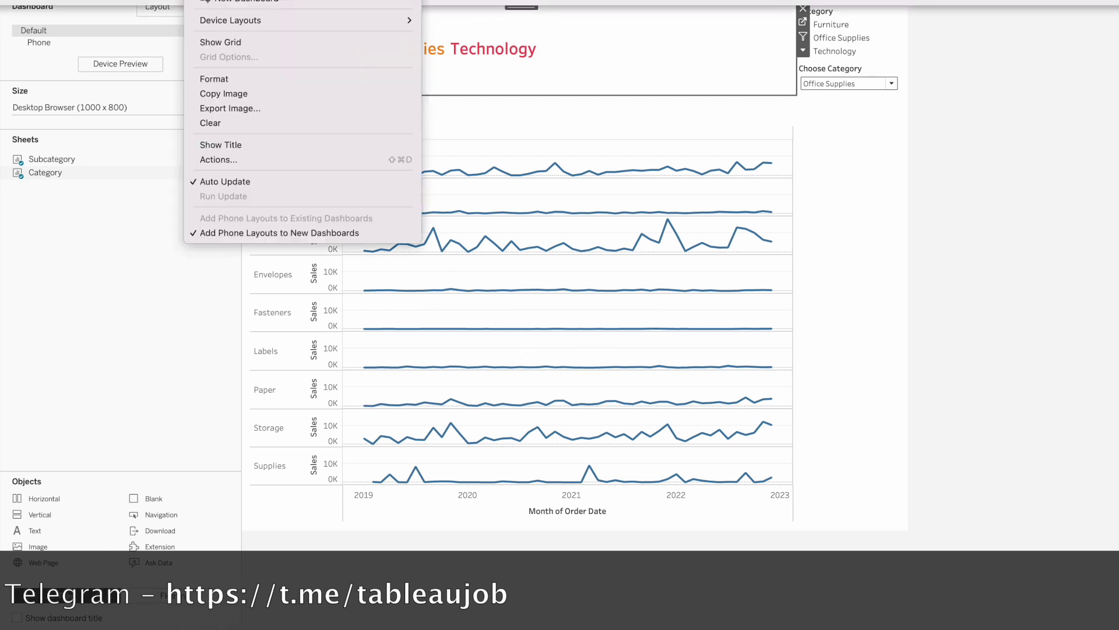
pyautogui.click(217, 159)
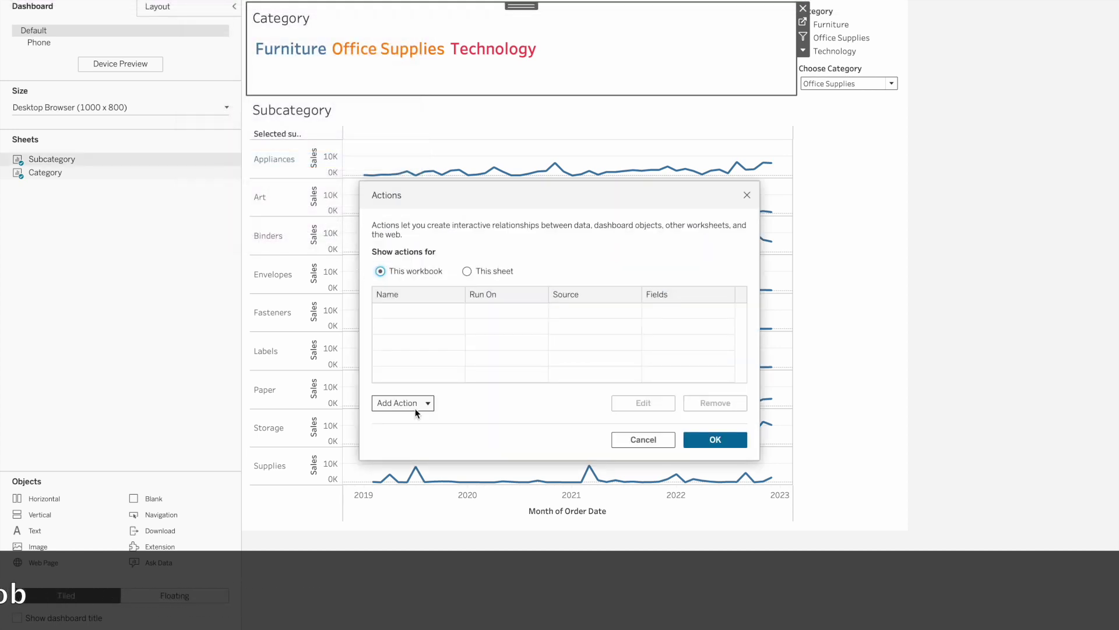
pyautogui.click(415, 403)
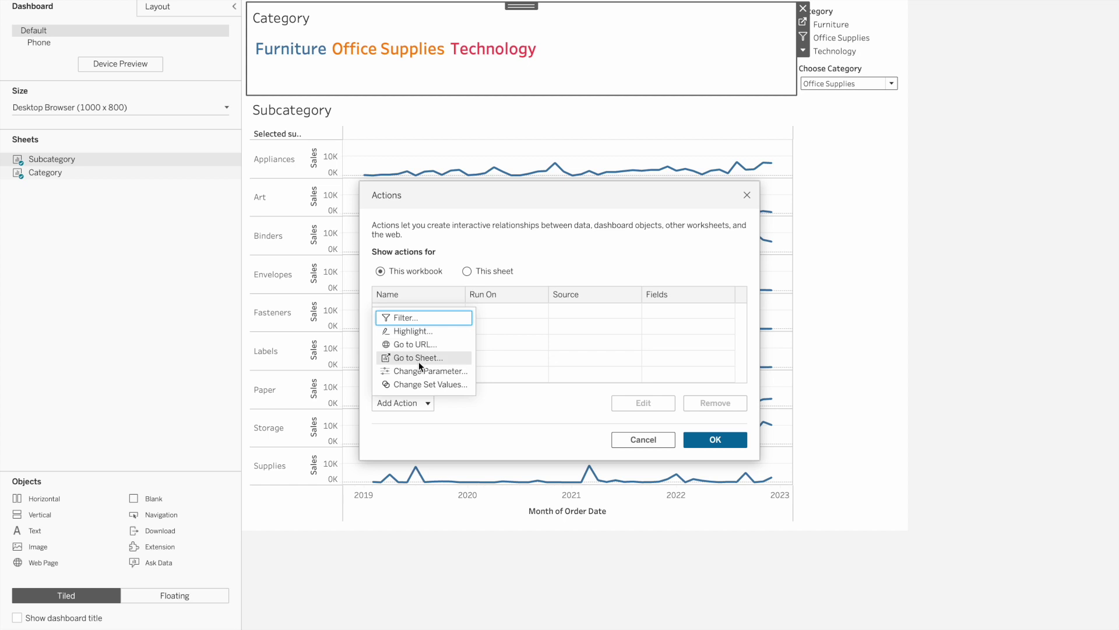
pyautogui.click(454, 372)
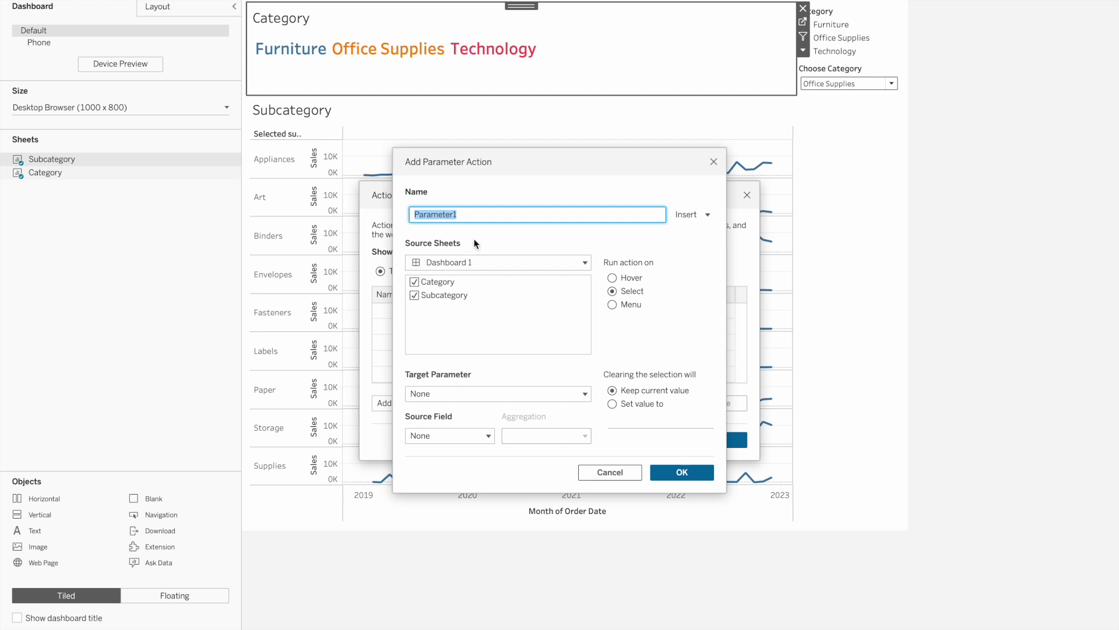
pyautogui.write('change c')
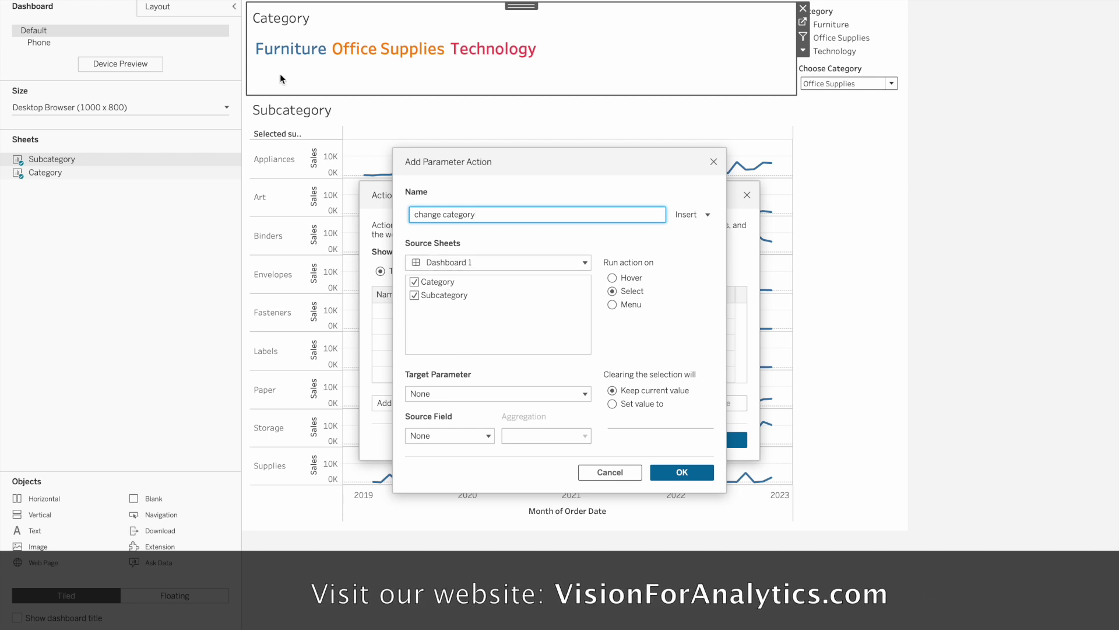
pyautogui.click(415, 295)
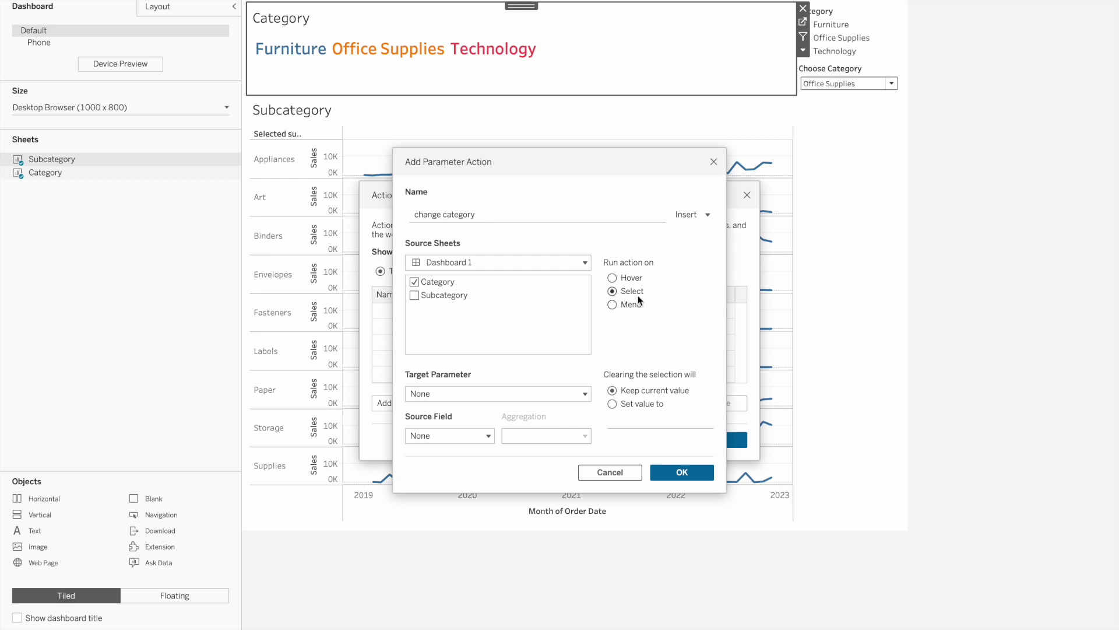
# Set the action's target parameter to Choose Category and its source field to Category (Orders (Sample - Superstore)).
pyautogui.click(501, 395)
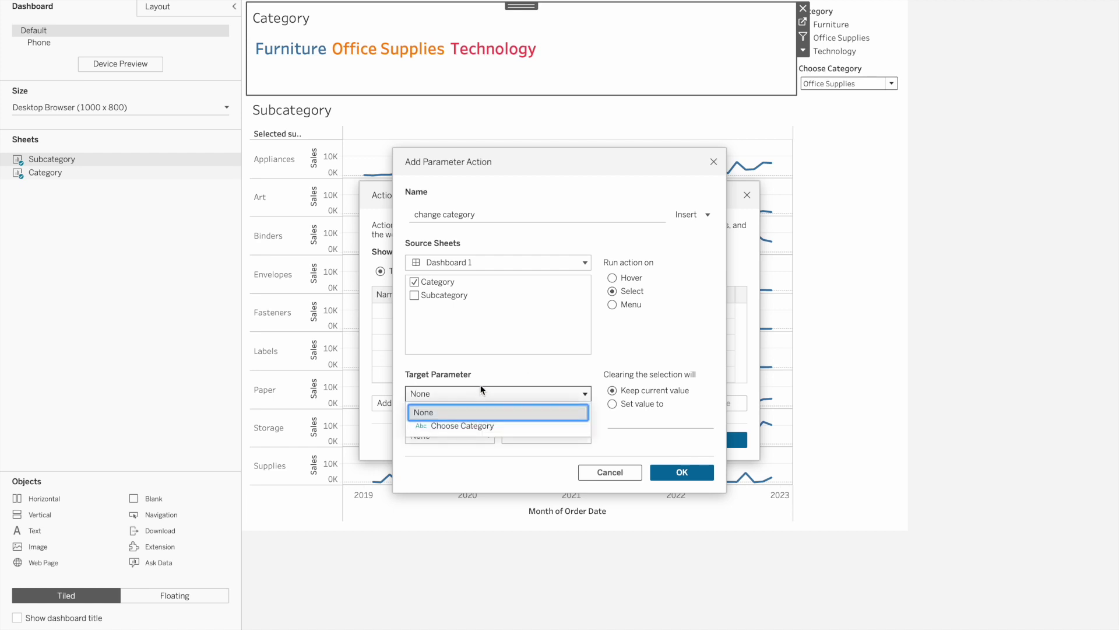
pyautogui.click(498, 427)
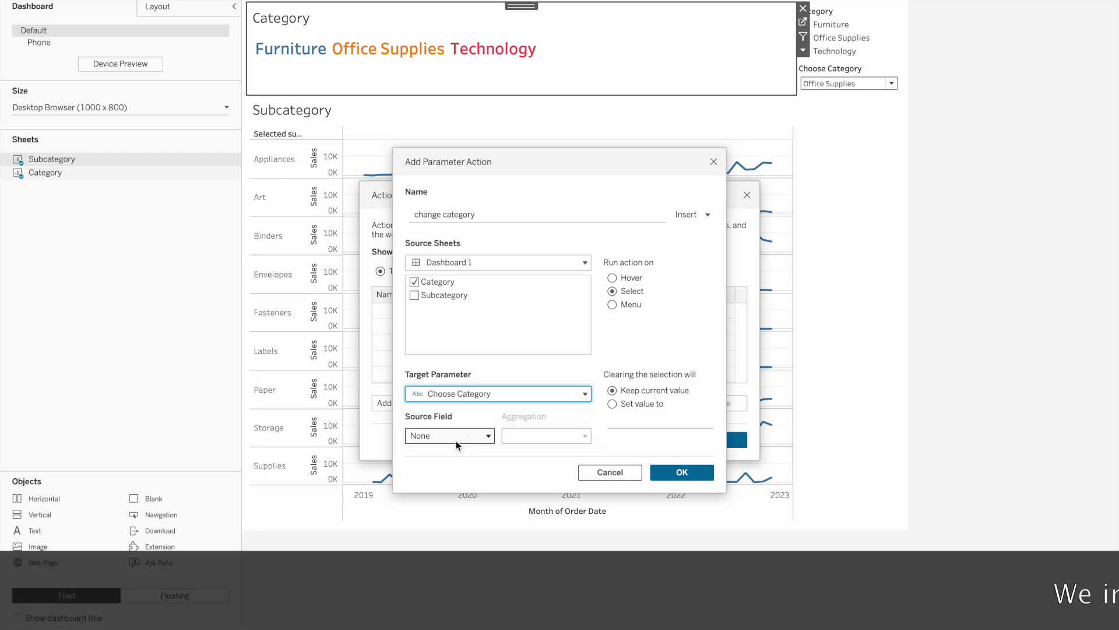
pyautogui.click(456, 439)
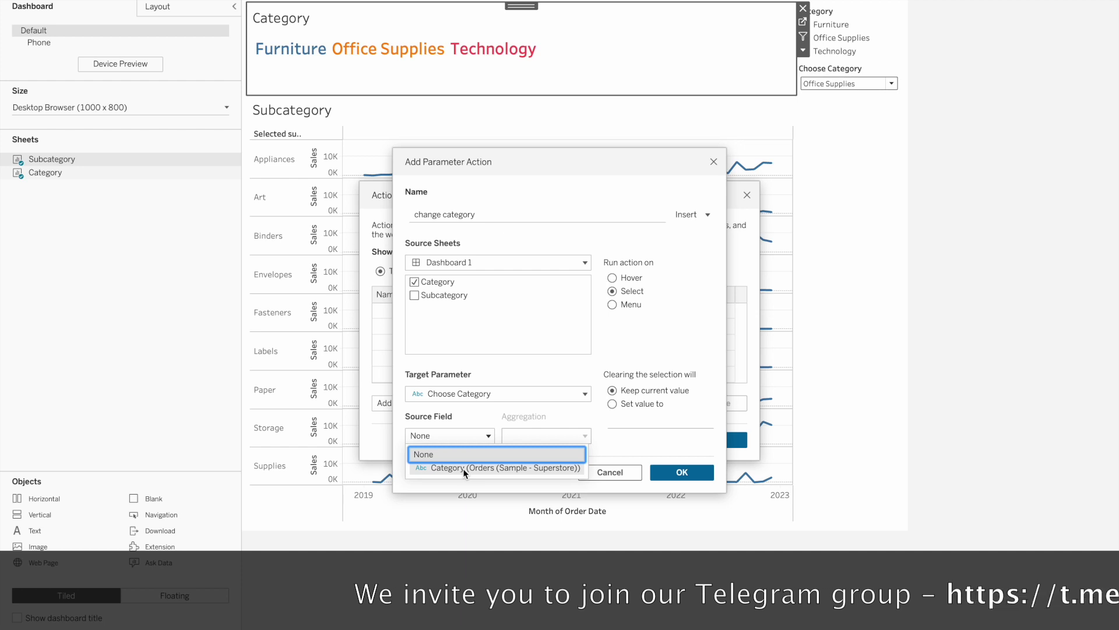
pyautogui.click(465, 468)
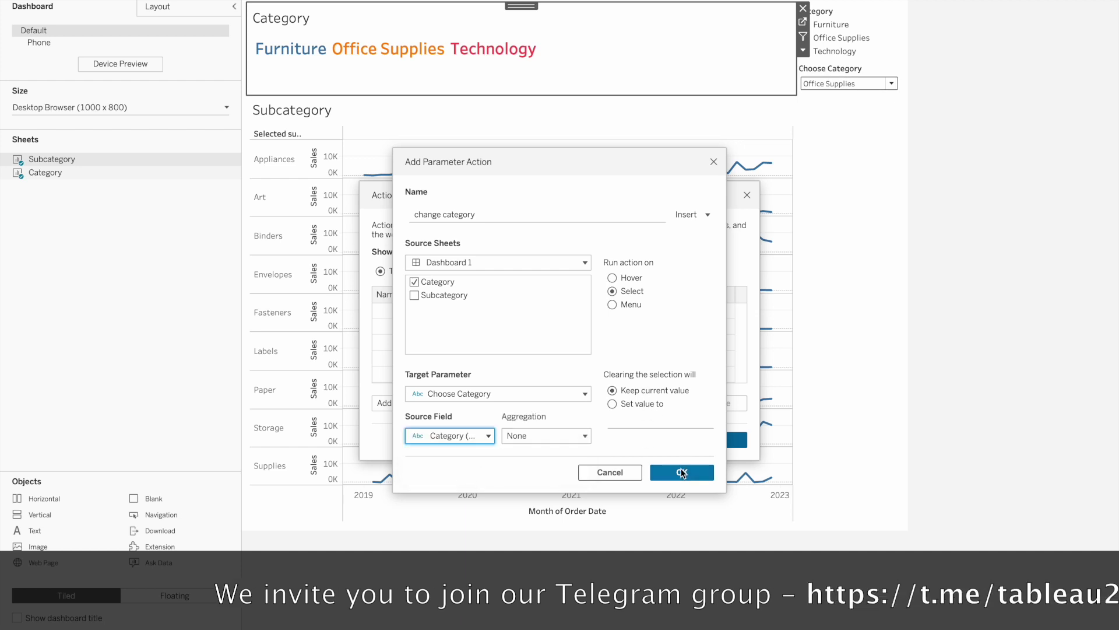
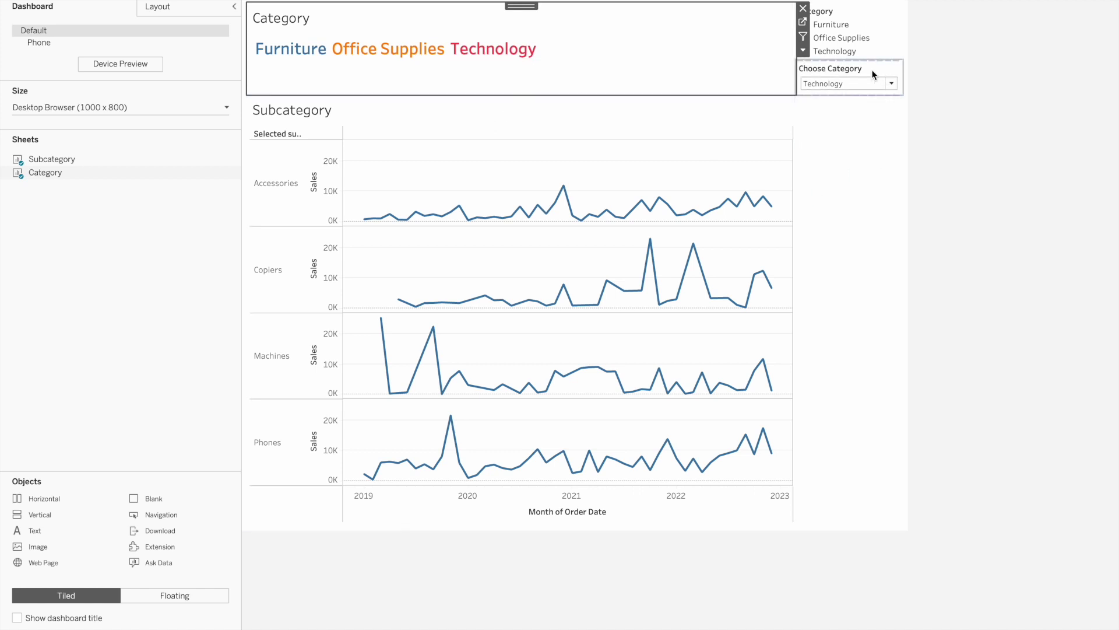
# Remove the Choose Category parameter control and the Category color legend from the dashboard.
pyautogui.click(831, 84)
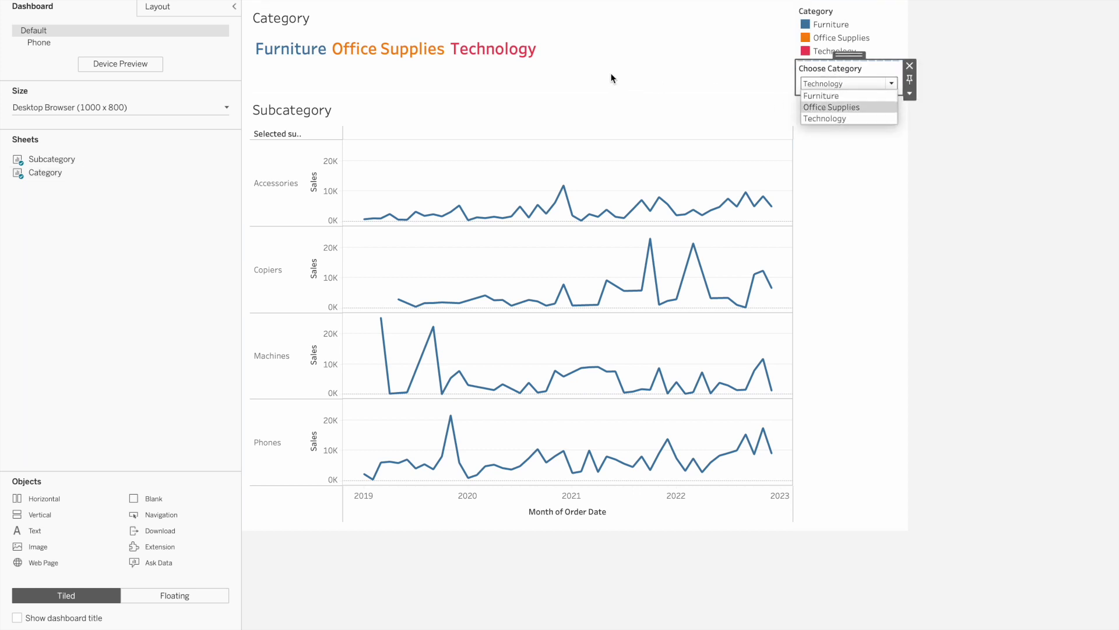
pyautogui.click(365, 77)
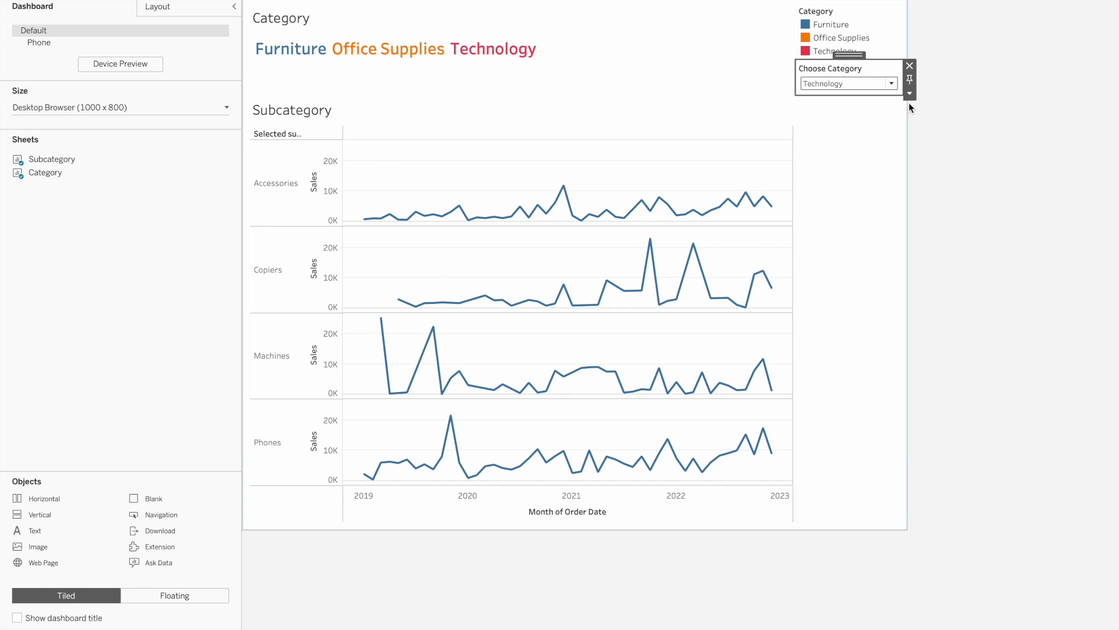
pyautogui.click(910, 68)
pyautogui.click(895, 40)
pyautogui.click(910, 10)
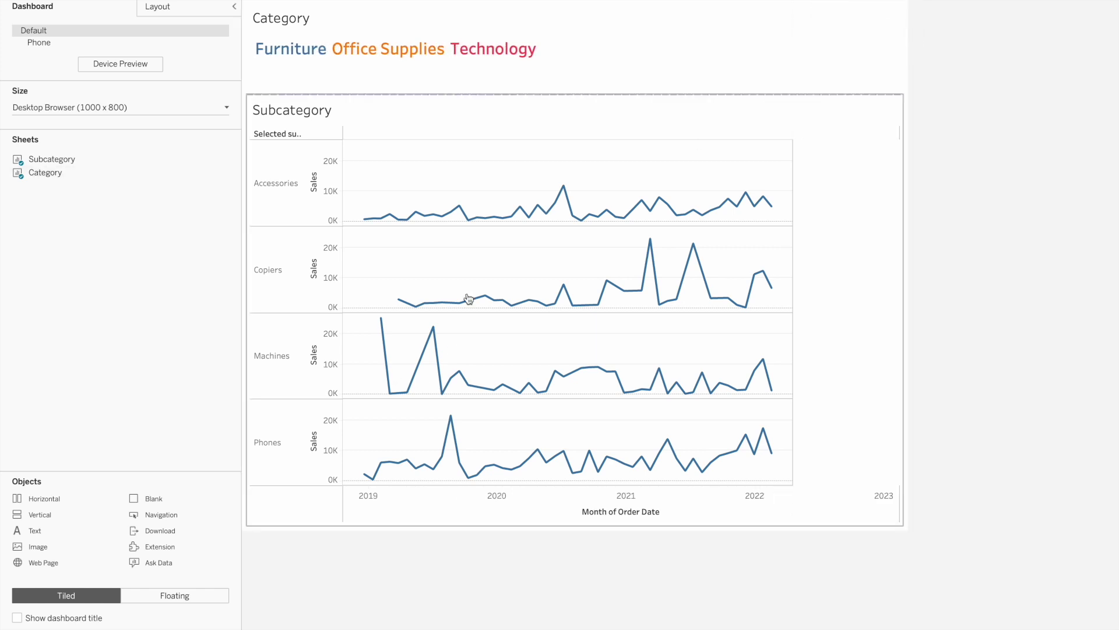
# Color the Subcategory worksheet's sales lines by Category and return to the dashboard.
pyautogui.click(487, 155)
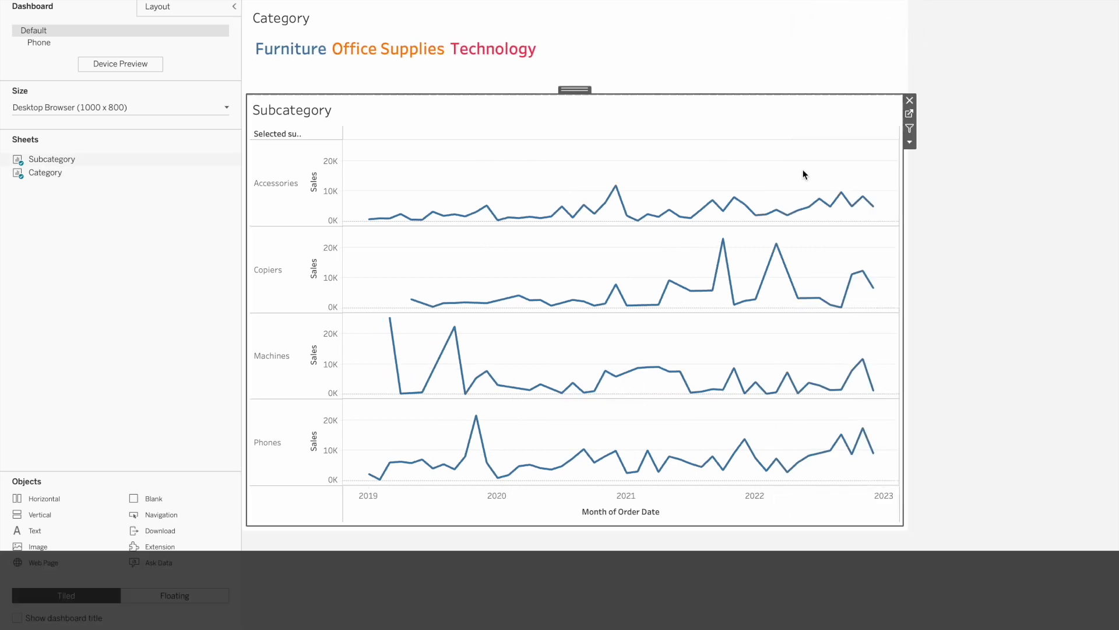
pyautogui.click(909, 116)
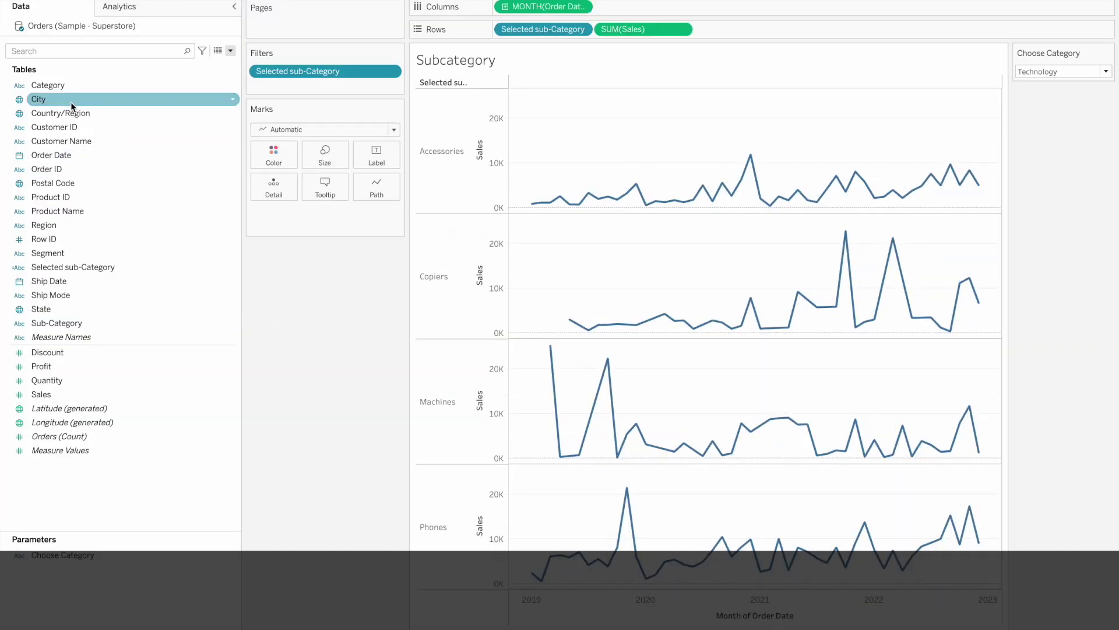
pyautogui.moveTo(51, 85); pyautogui.dragTo(274, 155)
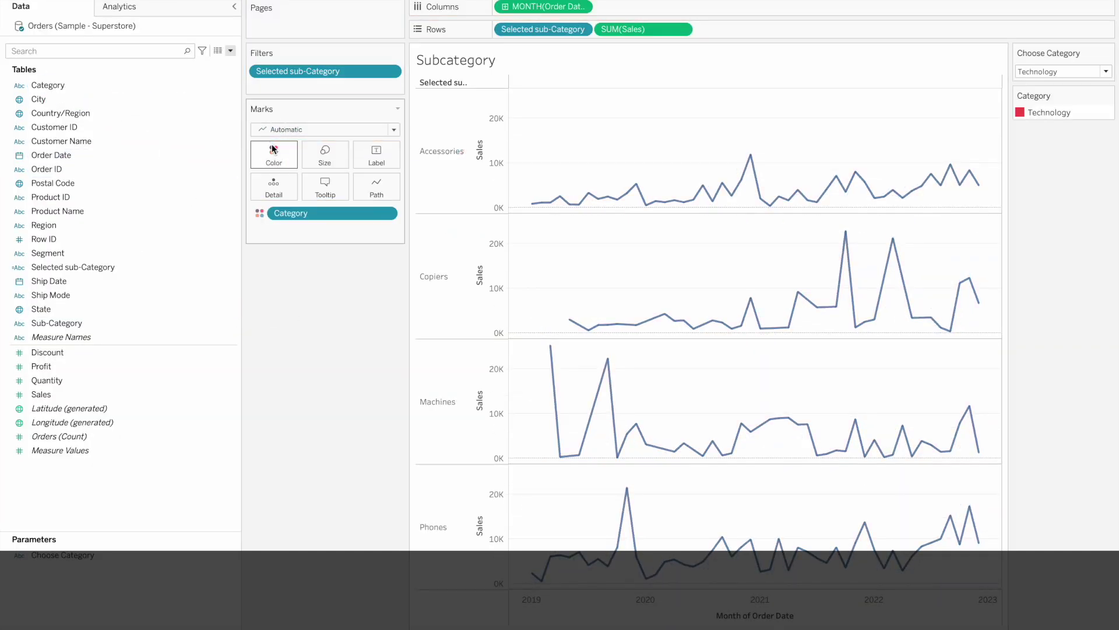
pyautogui.click(277, 555)
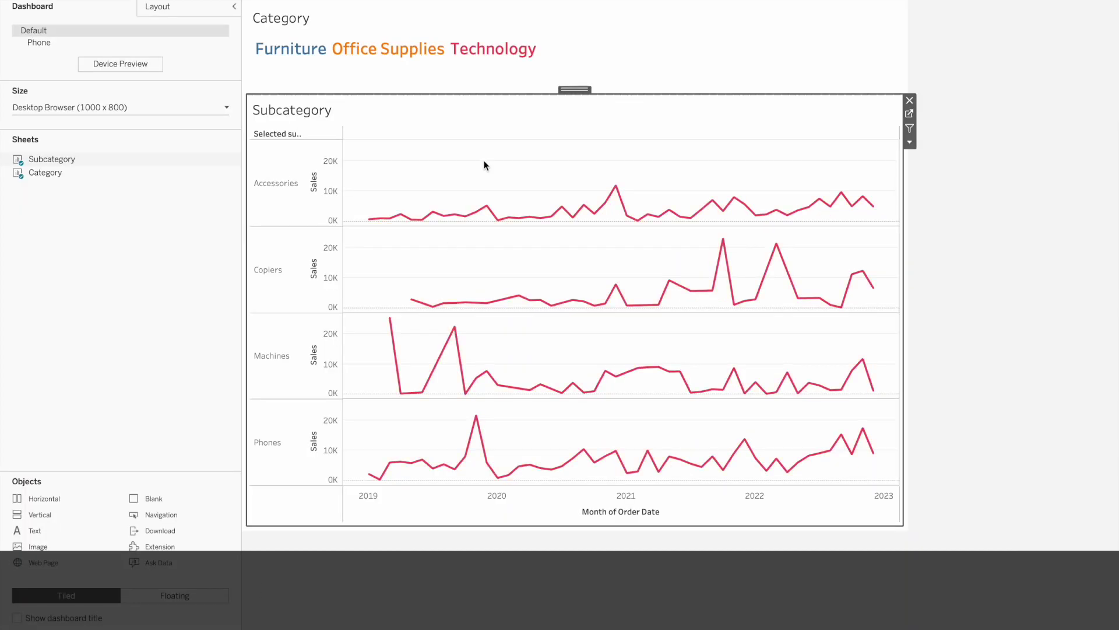
# Test the parameter action by selecting Office Supplies and Furniture in the dashboard's Category sheet.
pyautogui.click(401, 51)
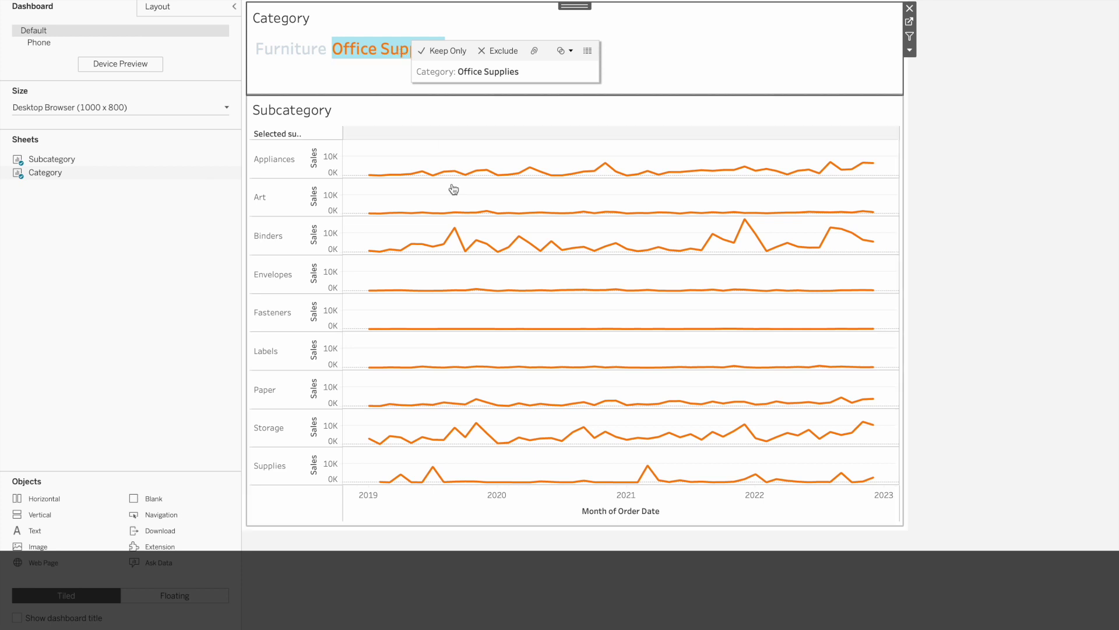
pyautogui.click(388, 51)
pyautogui.click(299, 52)
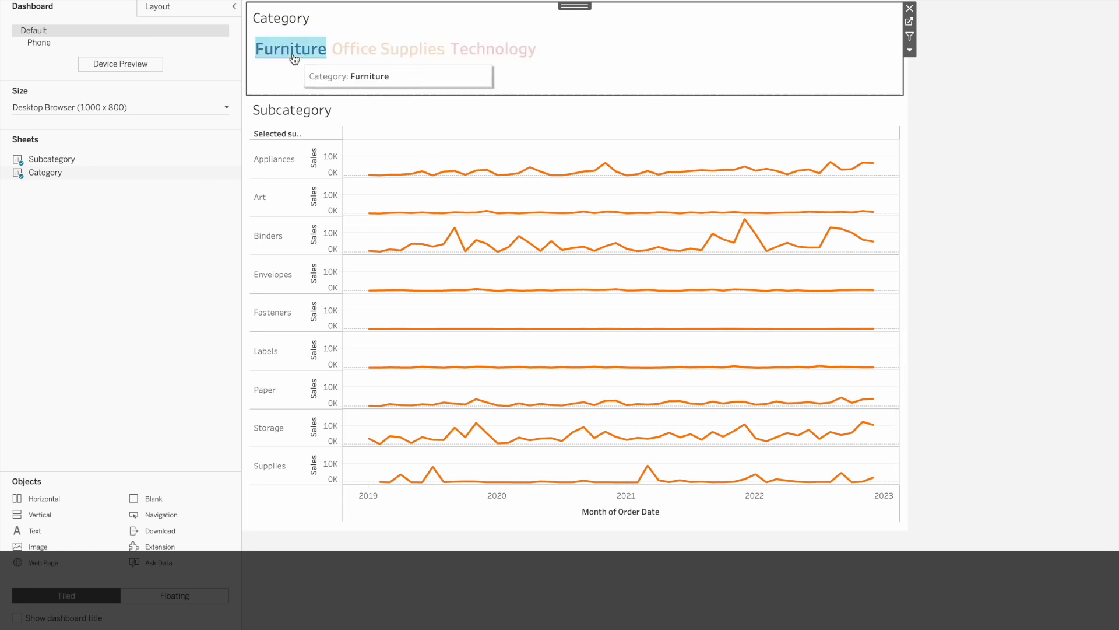